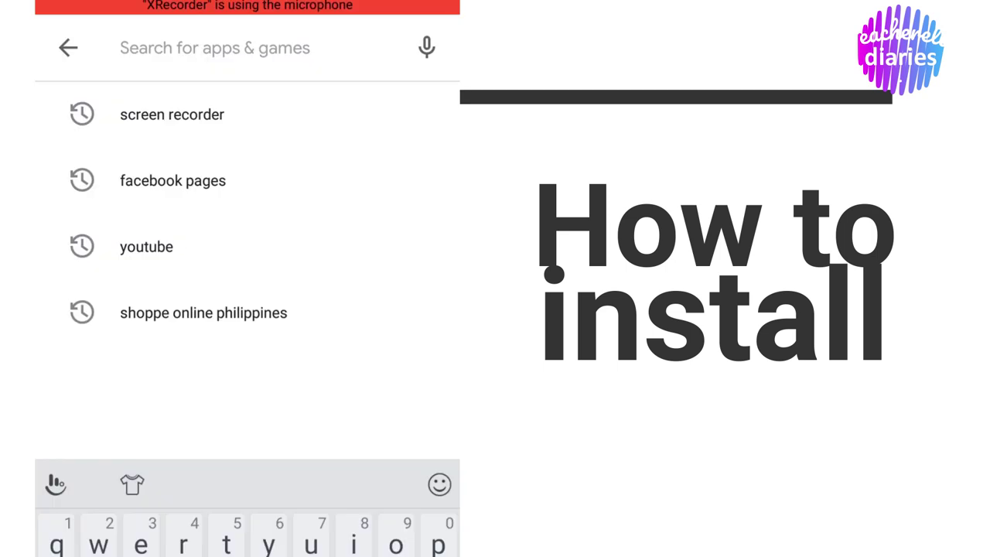
# Search the Play Store for 'plickers' and install the Plickers app.
pyautogui.write('pli')
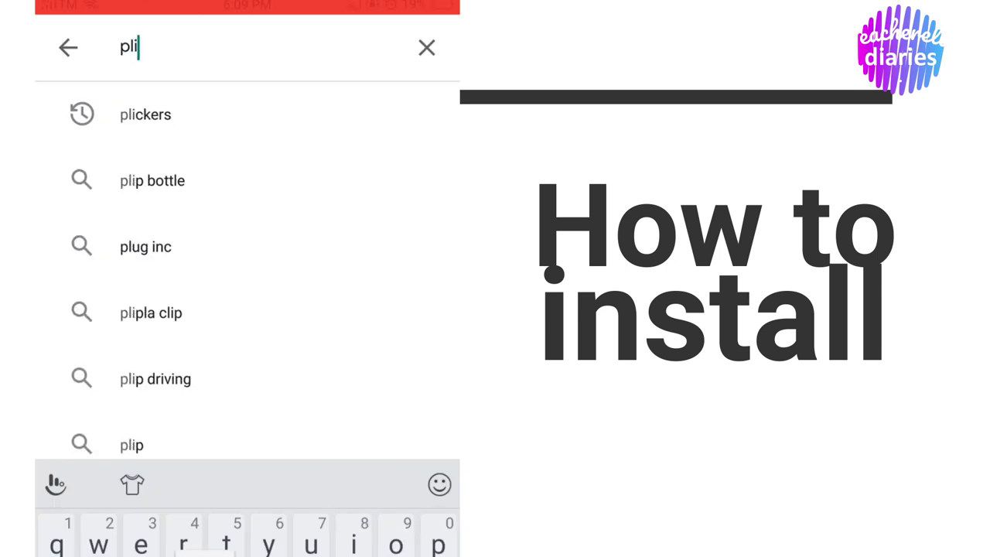
pyautogui.write('ck')
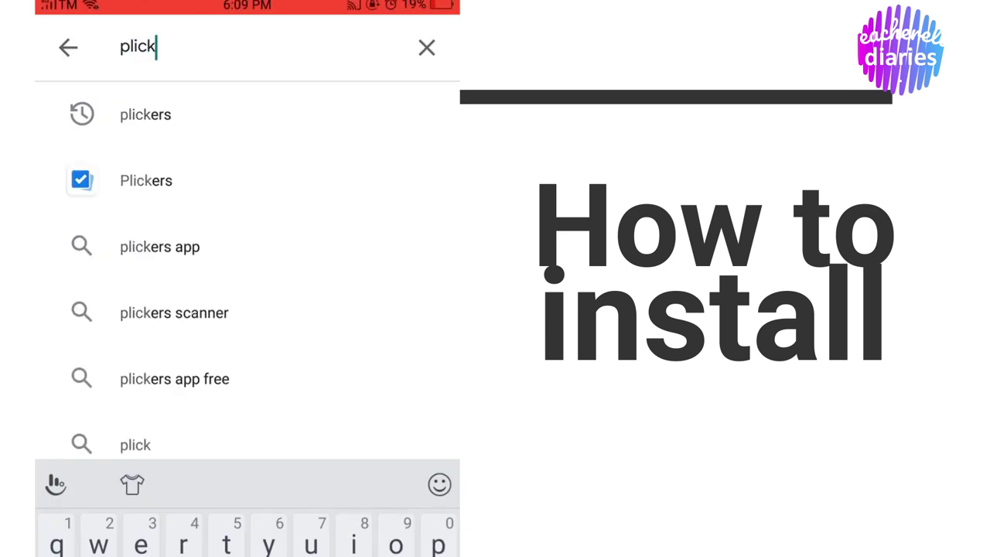
pyautogui.write('ers')
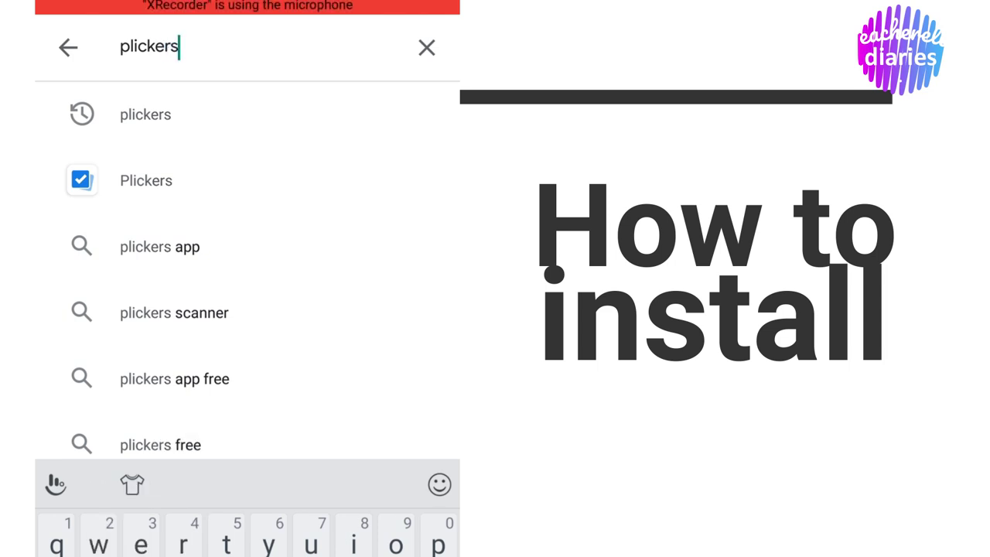
pyautogui.click(146, 181)
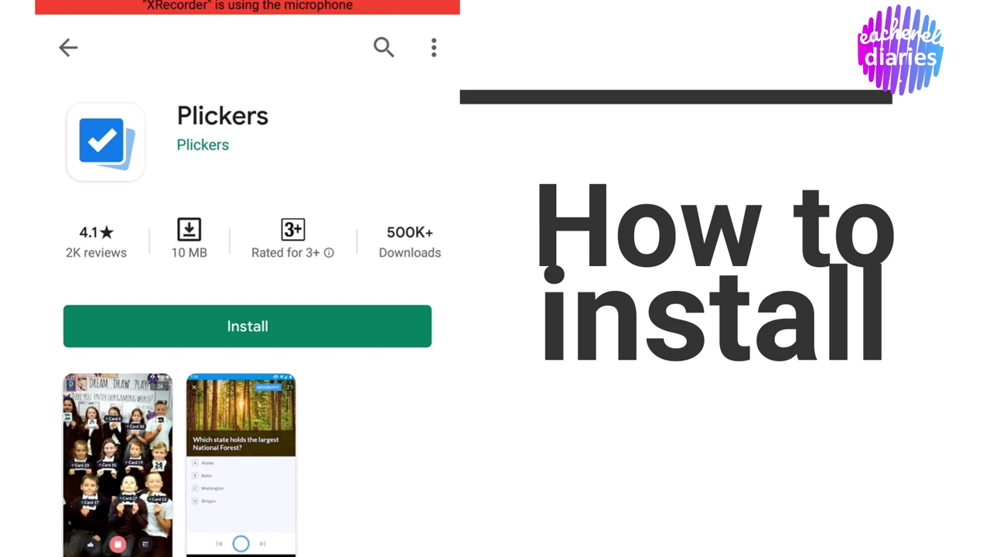
pyautogui.click(248, 326)
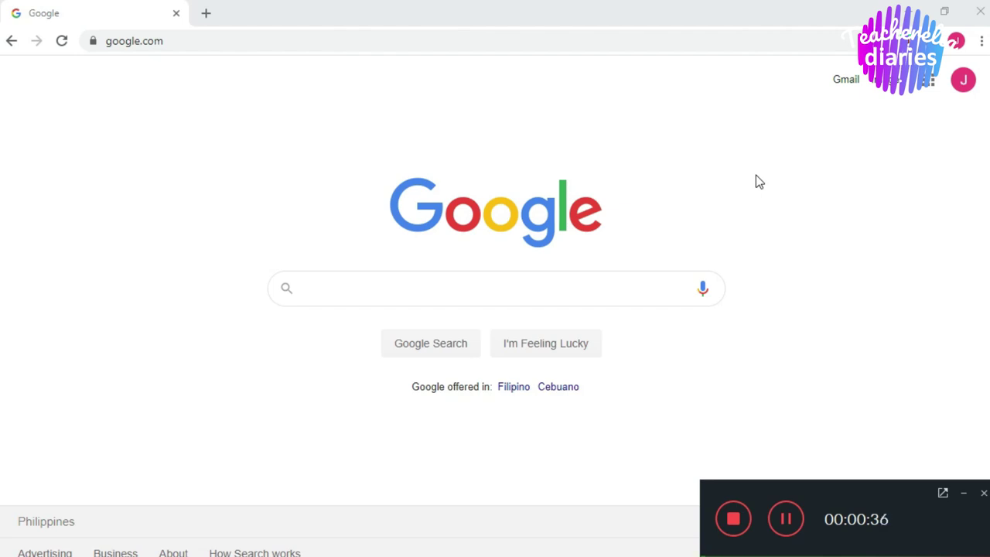
# Replace Chrome's address with 'pl' to load the Plickers site at get.plickers.com.
pyautogui.click(964, 495)
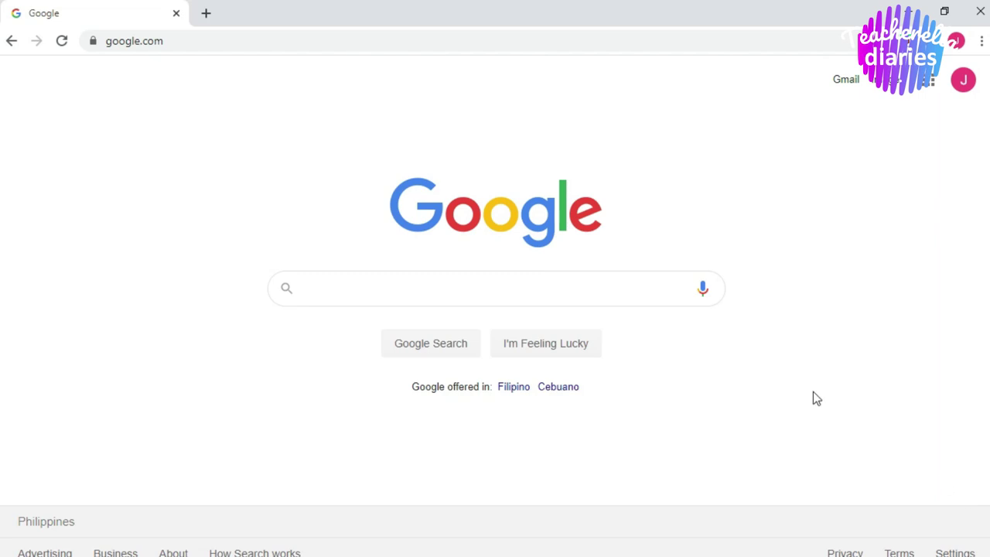
pyautogui.click(196, 41)
pyautogui.click(196, 42)
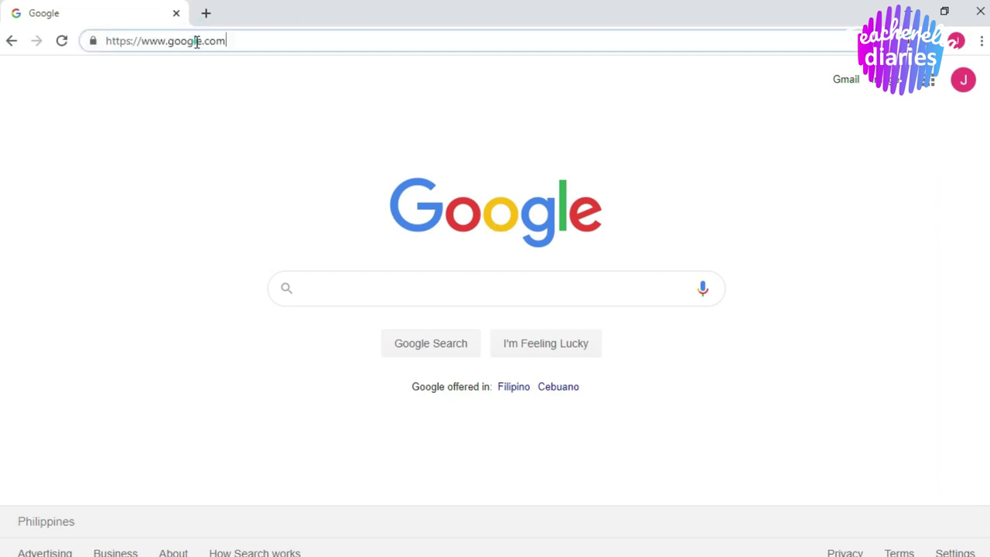
pyautogui.hotkey('ctrl', 'a')
pyautogui.press('BackSpace')
pyautogui.write('PLIC')
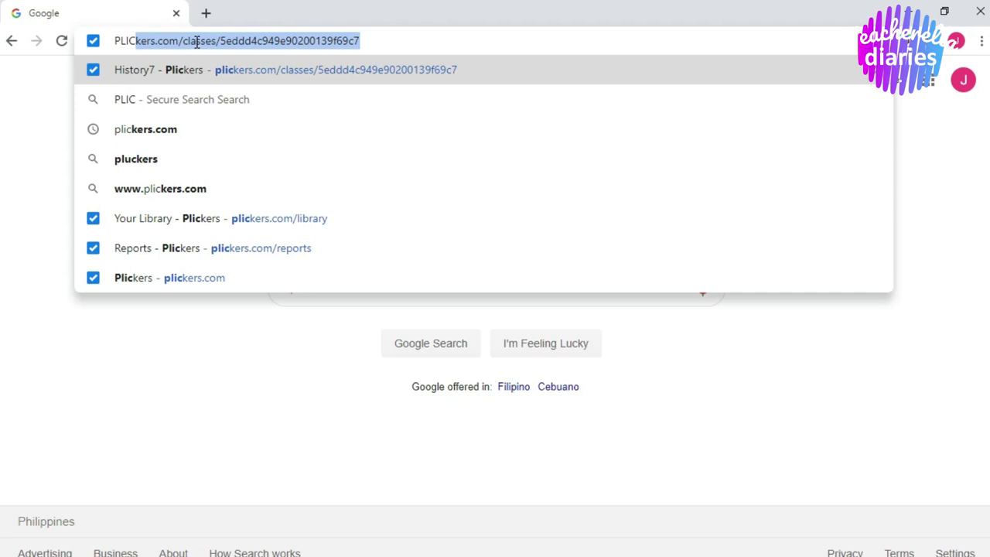
pyautogui.press('BackSpace')
pyautogui.press('BackSpace')
pyautogui.press('BackSpace')
pyautogui.press('BackSpace')
pyautogui.press('BackSpace')
pyautogui.write('plickers.com')
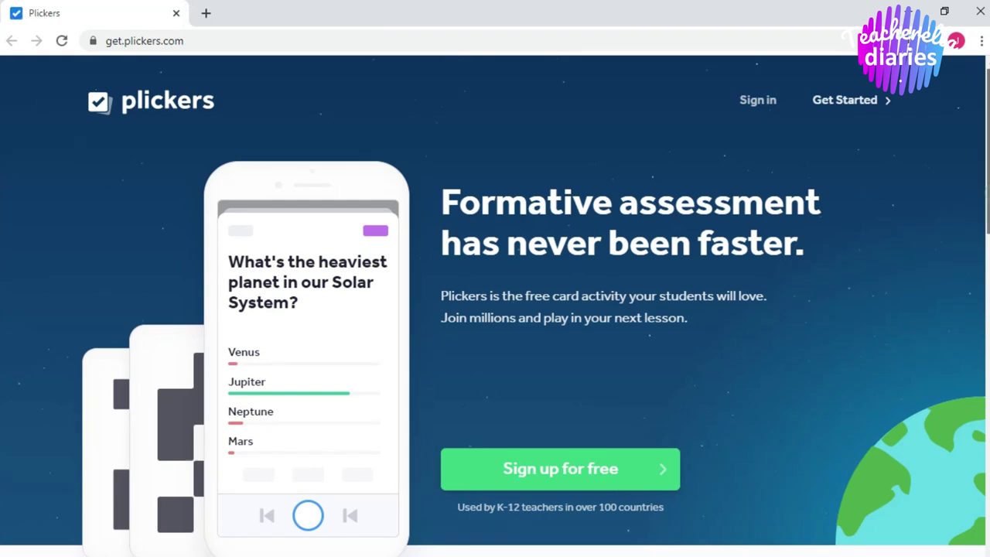
# Scroll the Plickers page down and back up to look it over.
pyautogui.scroll(-6, 495, 309)
pyautogui.scroll(6, 981, 80)
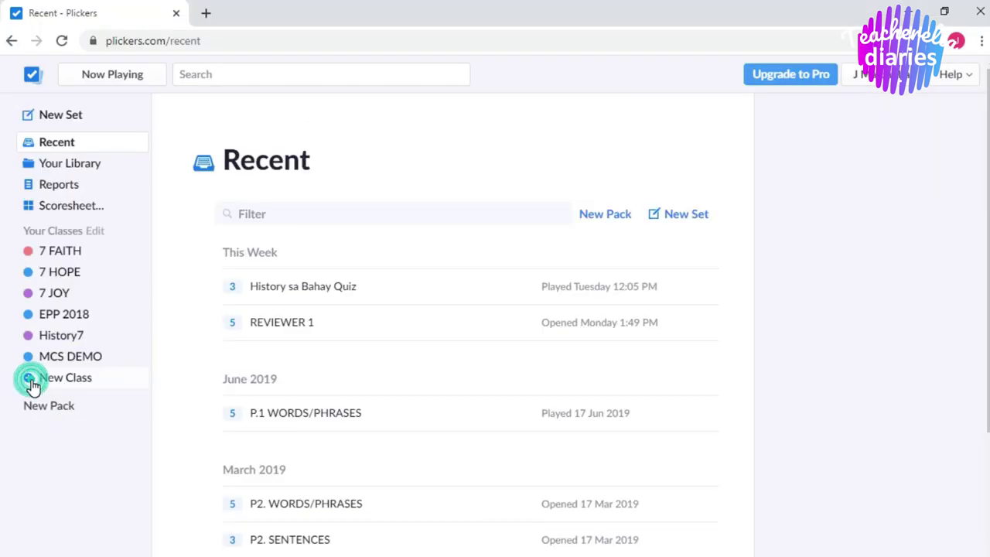
# Open Add Classes and name the first class '7-masipag', replacing 'ENGLISH 7A'.
pyautogui.click(53, 468)
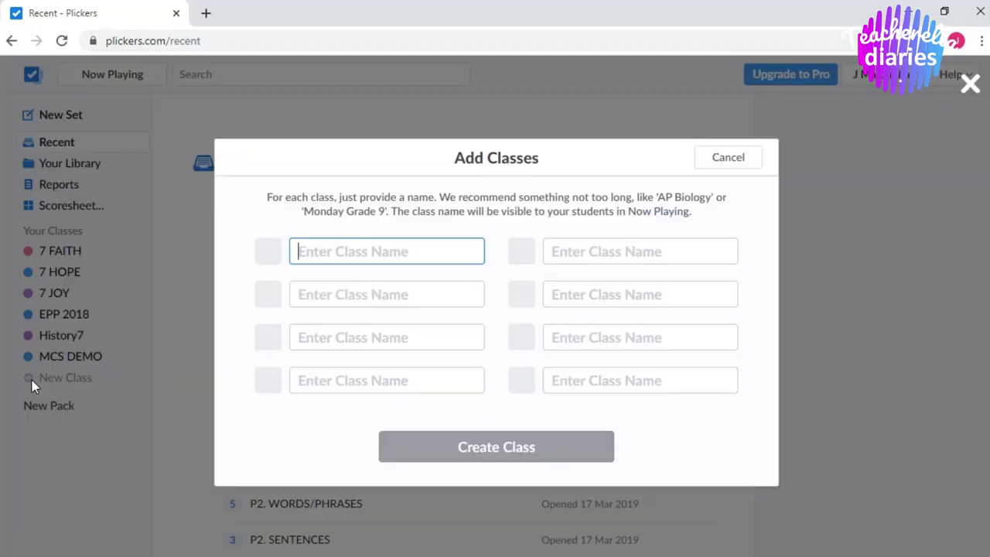
pyautogui.click(339, 250)
pyautogui.click(339, 250)
pyautogui.write('E')
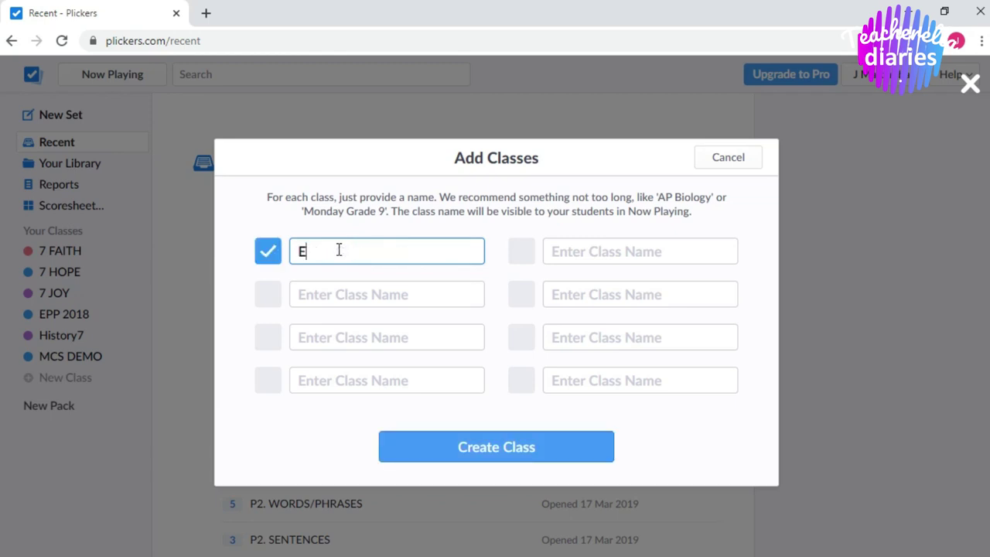
pyautogui.write('NGLISH')
pyautogui.write(' 7A')
pyautogui.hotkey('ctrl', 'a')
pyautogui.press('BackSpace')
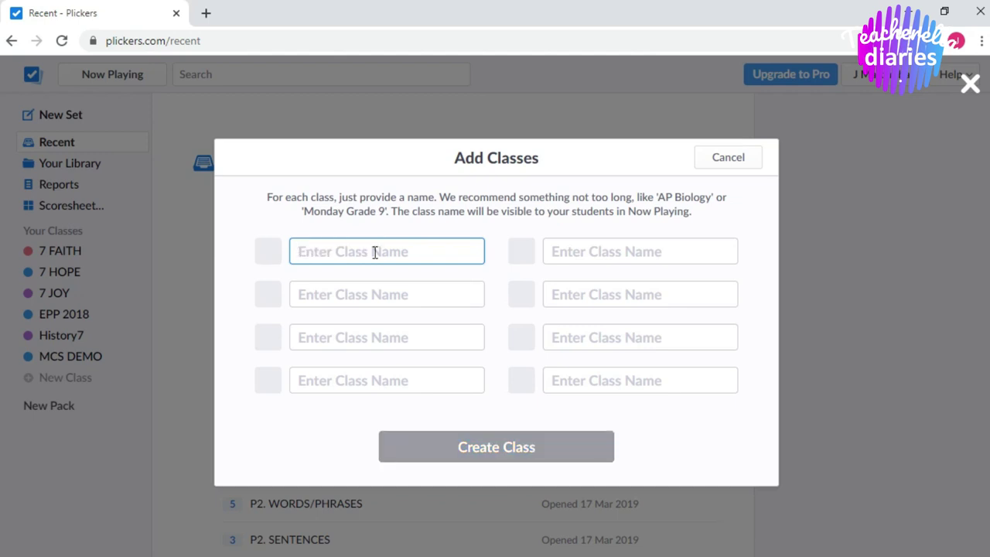
pyautogui.write('7- masipag')
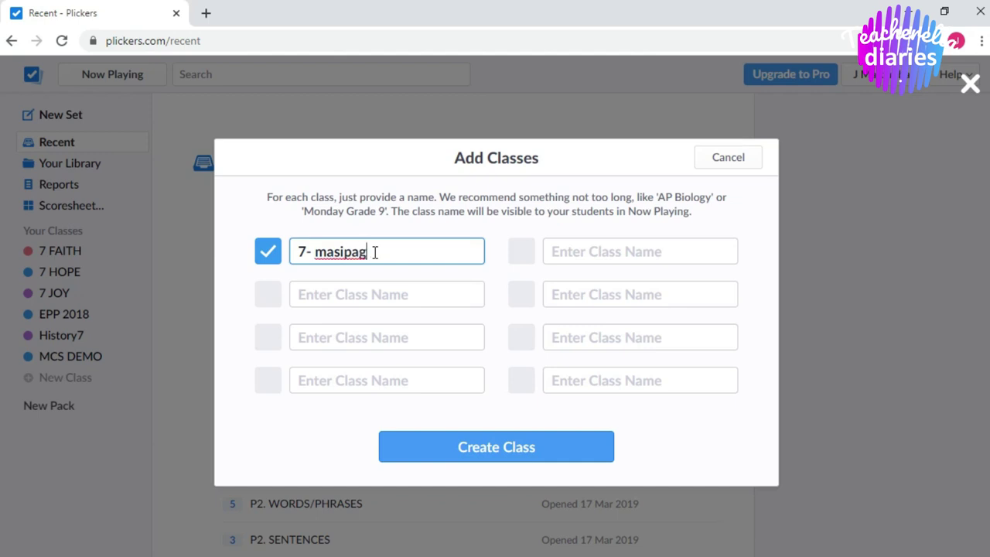
pyautogui.hotkey('ctrl', 'Left')
pyautogui.press('BackSpace')
# Delete the extra '8-matho' class name and create only the 7-masipag class.
pyautogui.click(336, 289)
pyautogui.write('8')
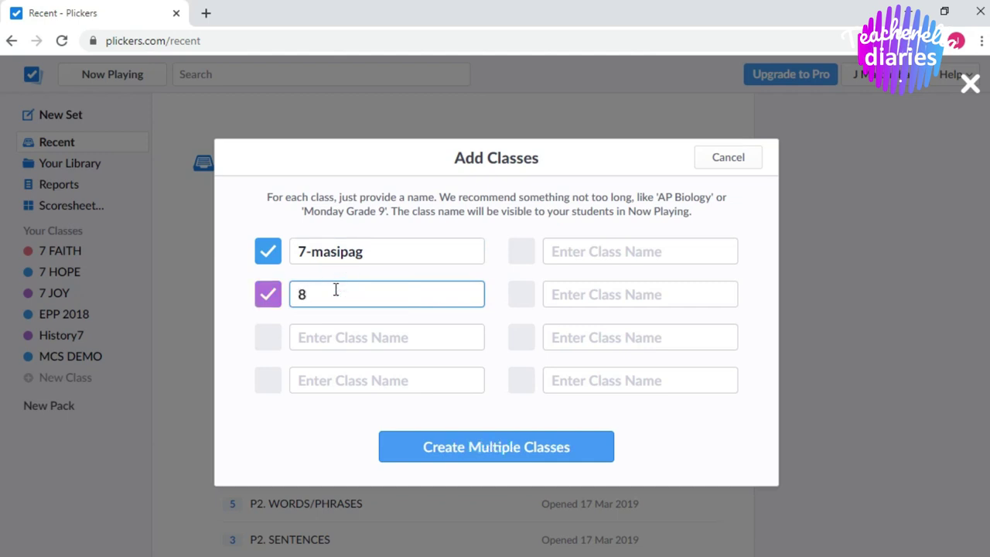
pyautogui.write('-math')
pyautogui.write('o')
pyautogui.click(338, 335)
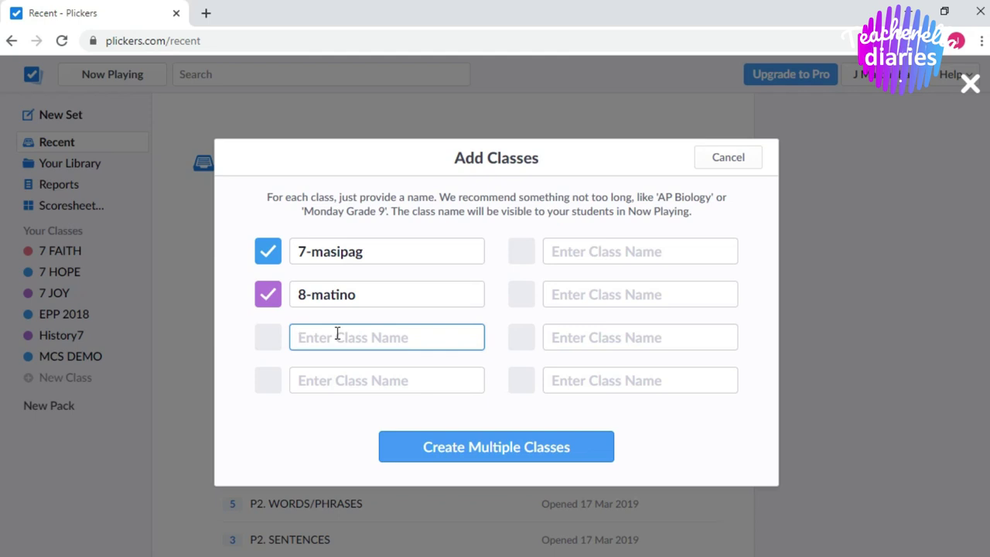
pyautogui.click(376, 294)
pyautogui.moveTo(376, 294); pyautogui.dragTo(285, 294)
pyautogui.press('BackSpace')
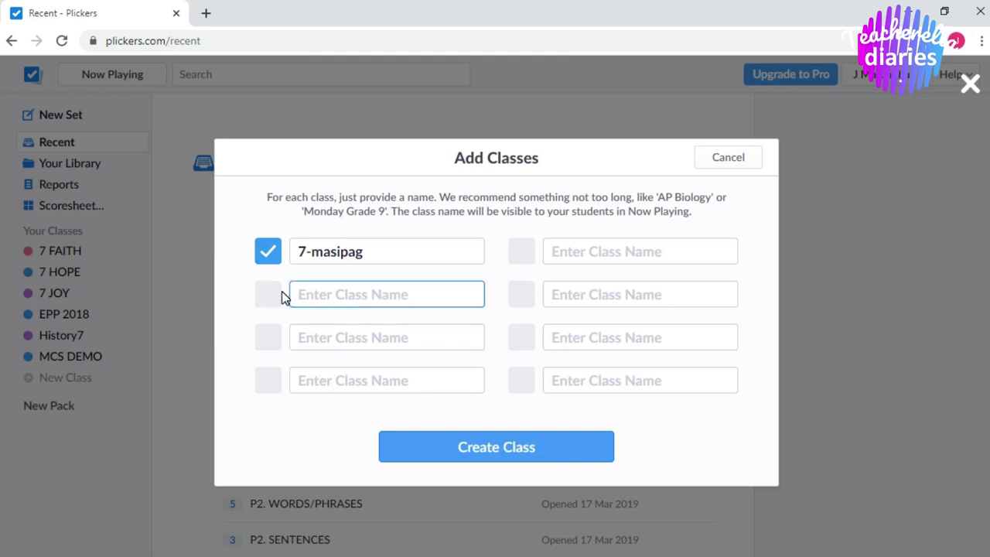
pyautogui.click(532, 449)
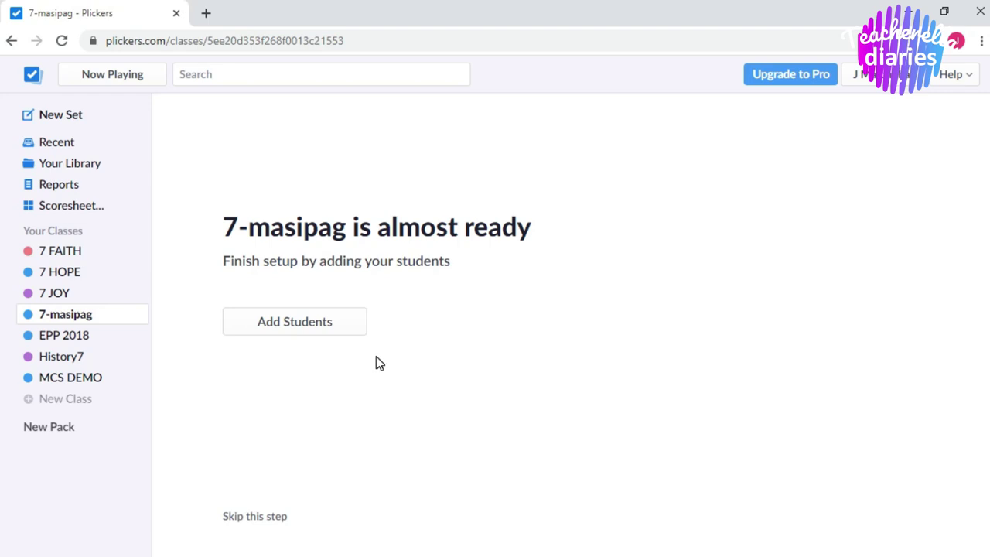
# Open Add Students for 7-masipag and place the cursor in the Enter Names box.
pyautogui.click(327, 318)
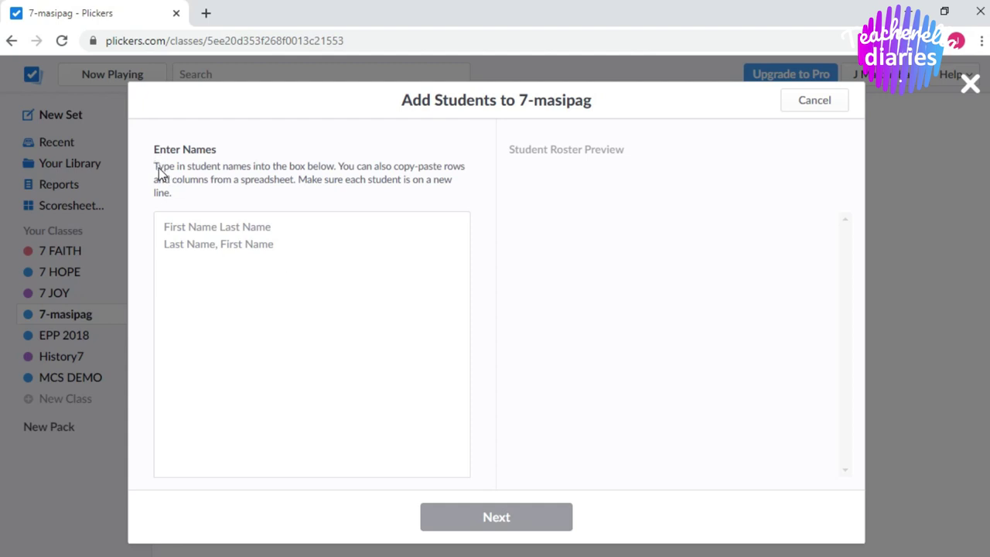
pyautogui.click(285, 244)
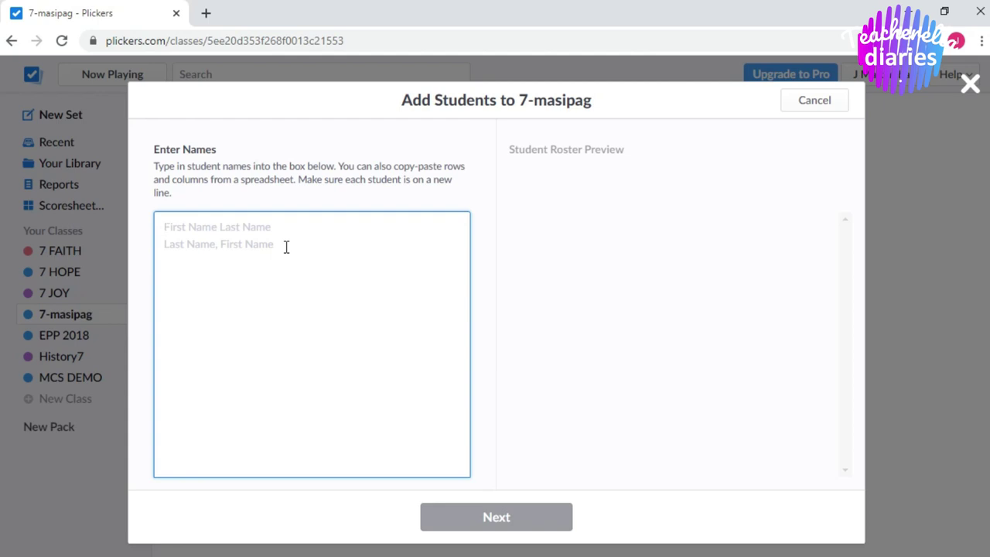
pyautogui.click(250, 232)
pyautogui.click(249, 233)
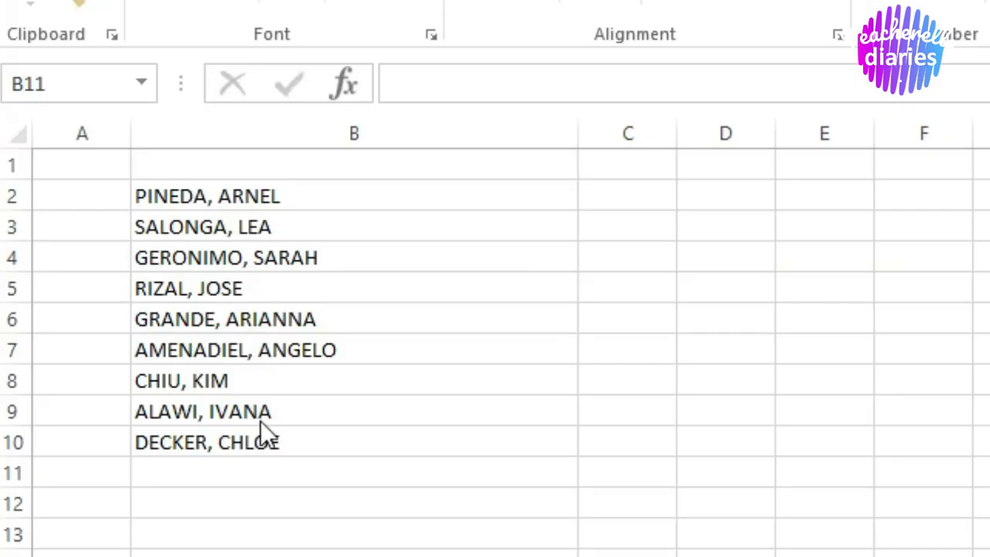
# Sort names B2:B10 A to Z via Sort & Filter, then copy the sorted list.
pyautogui.click(160, 184)
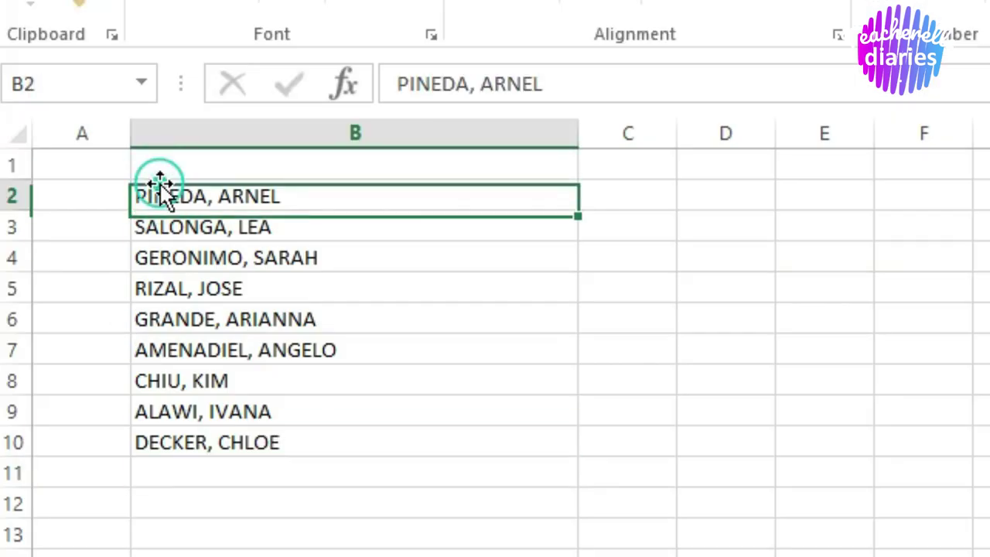
pyautogui.click(629, 355)
pyautogui.moveTo(248, 194); pyautogui.dragTo(278, 443)
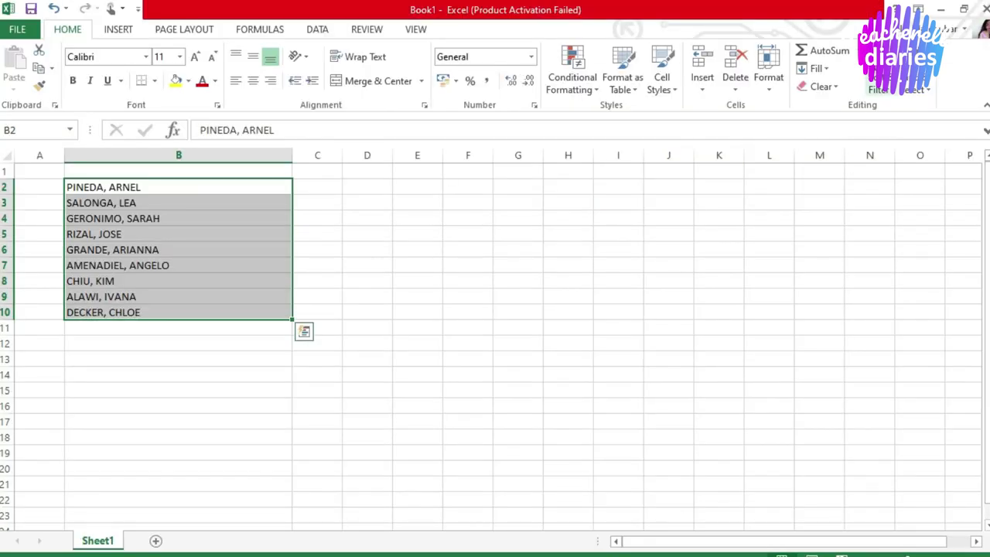
pyautogui.click(882, 84)
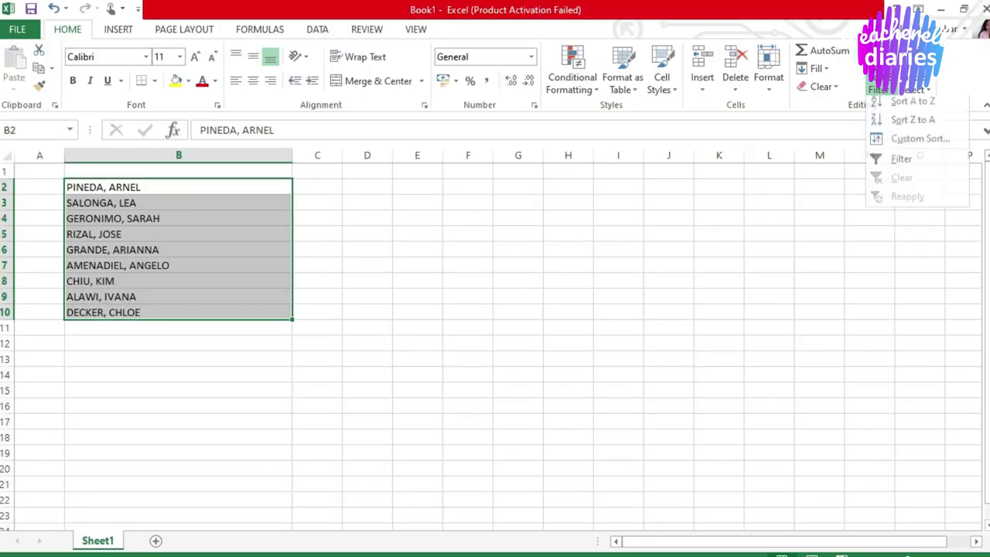
pyautogui.click(907, 110)
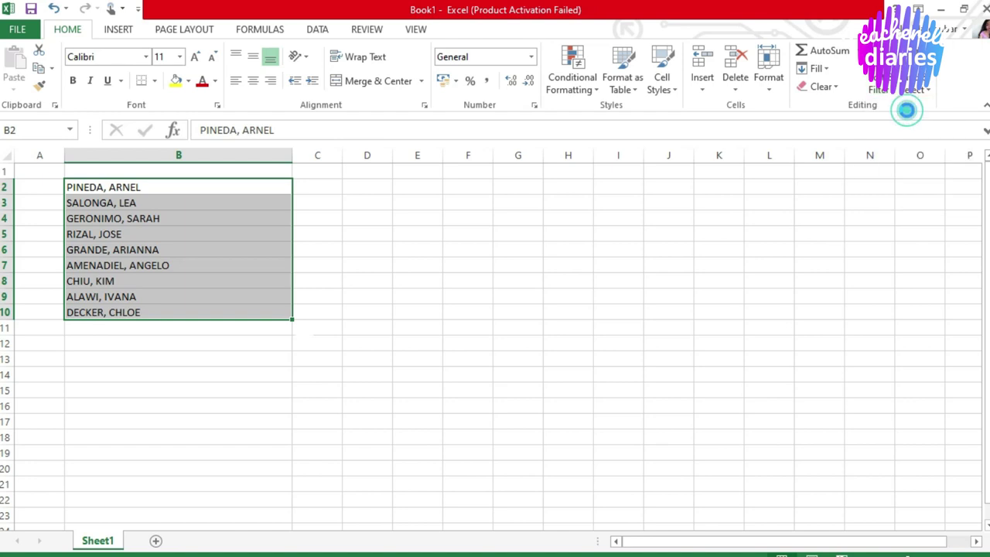
pyautogui.click(222, 359)
pyautogui.moveTo(139, 190); pyautogui.dragTo(140, 315)
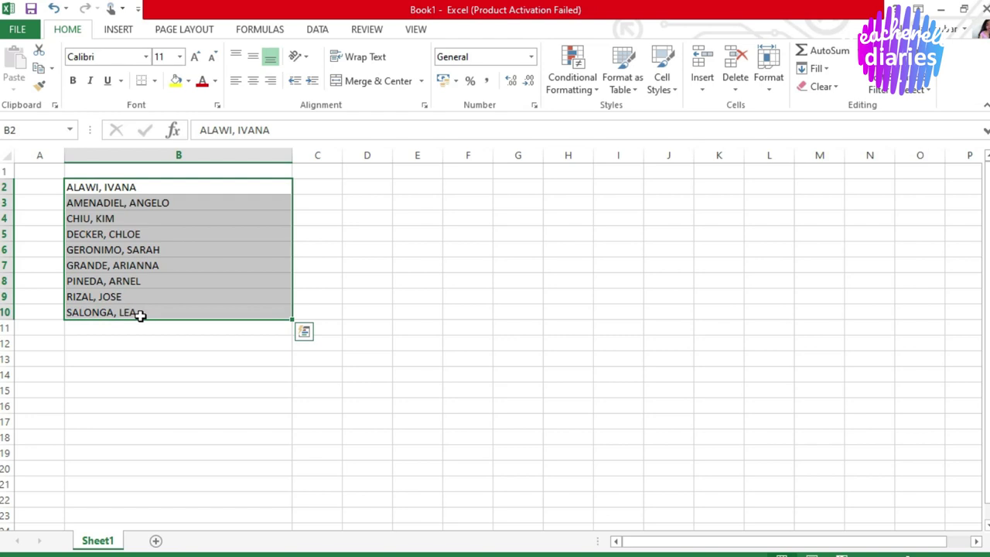
pyautogui.hotkey('ctrl', 'c')
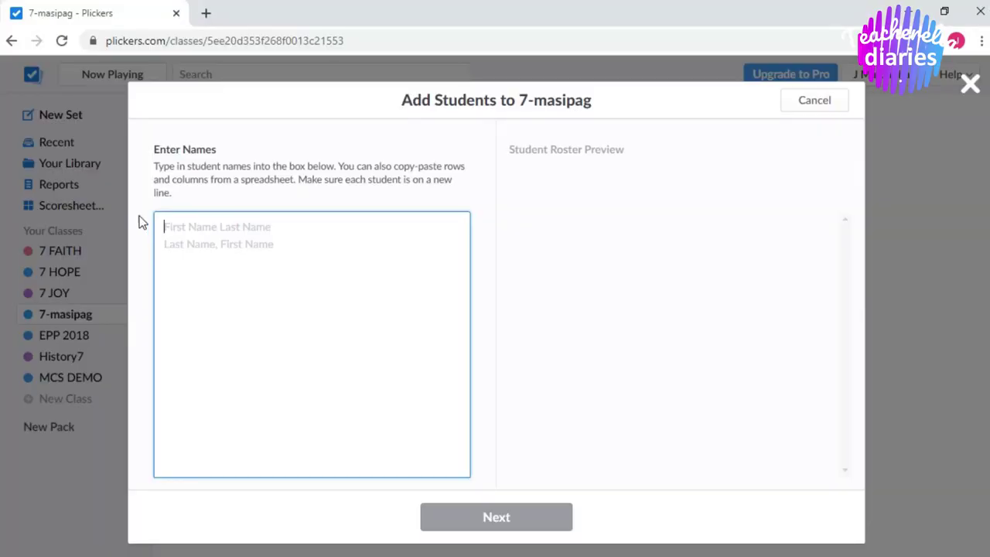
# Paste the nine names into 7-masipag, review the roster sorted by first name, and confirm.
pyautogui.click(182, 229)
pyautogui.hotkey('ctrl', 'v')
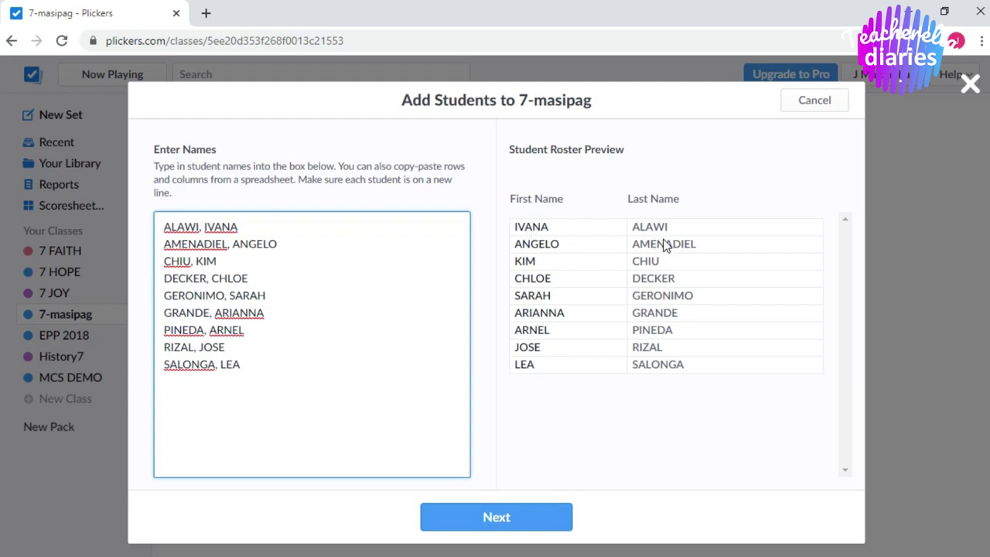
pyautogui.click(517, 523)
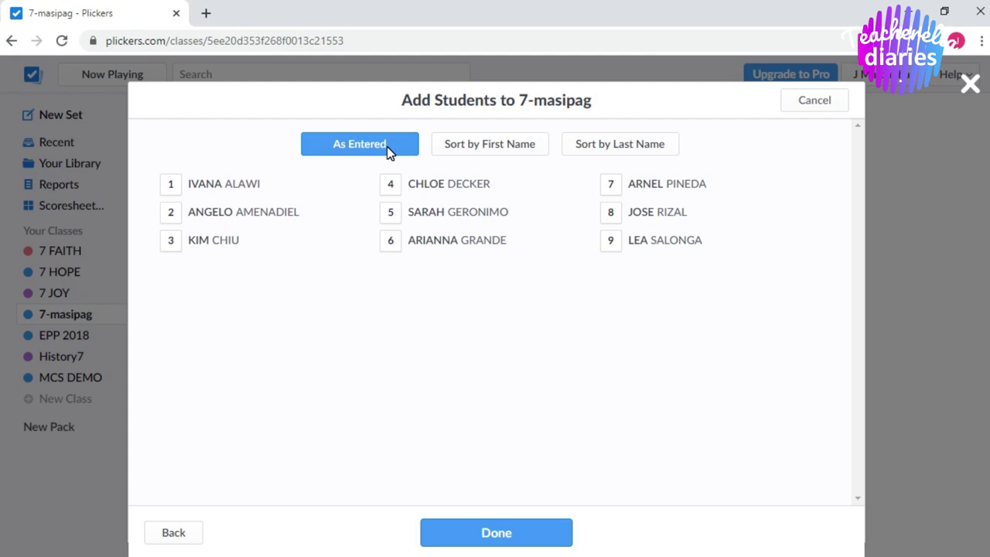
pyautogui.click(483, 148)
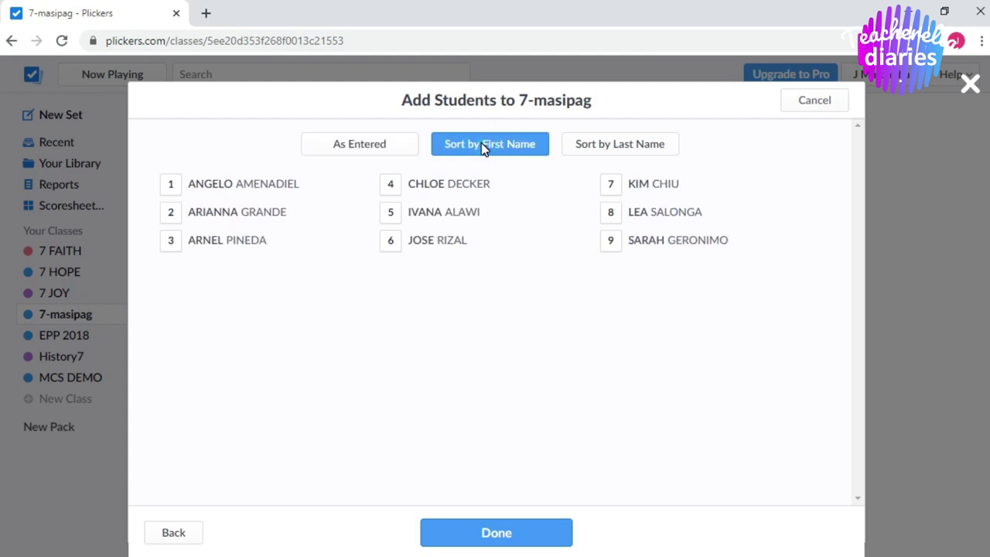
pyautogui.click(587, 147)
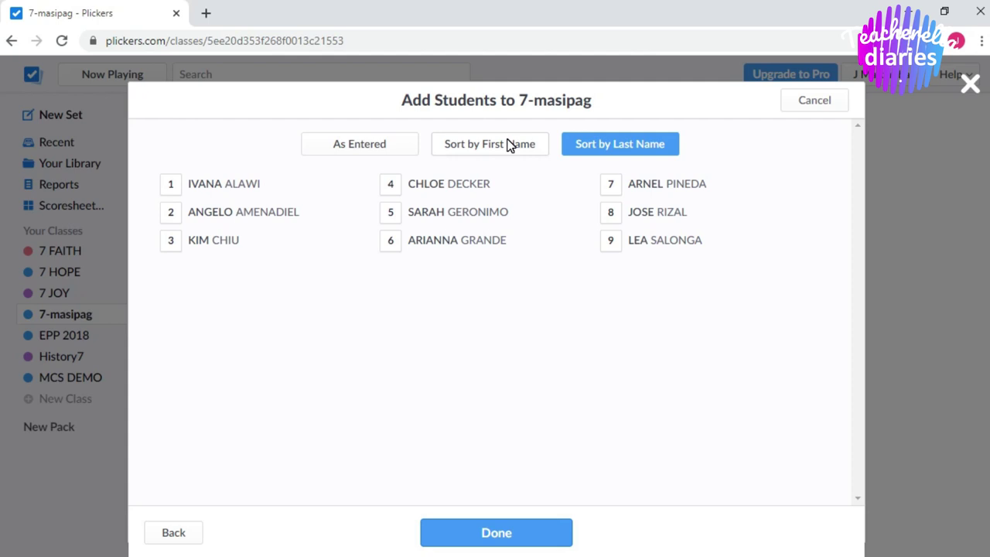
pyautogui.click(507, 144)
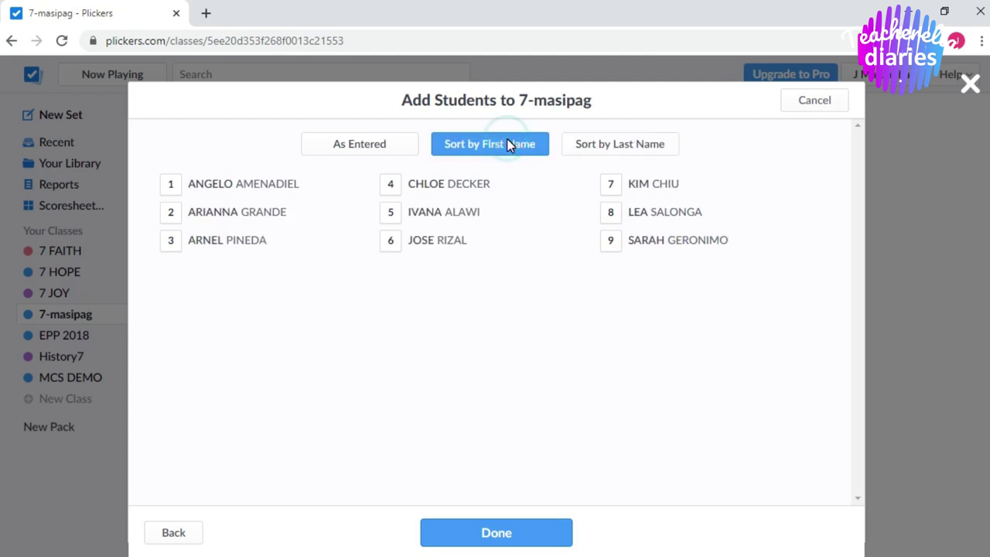
pyautogui.click(518, 536)
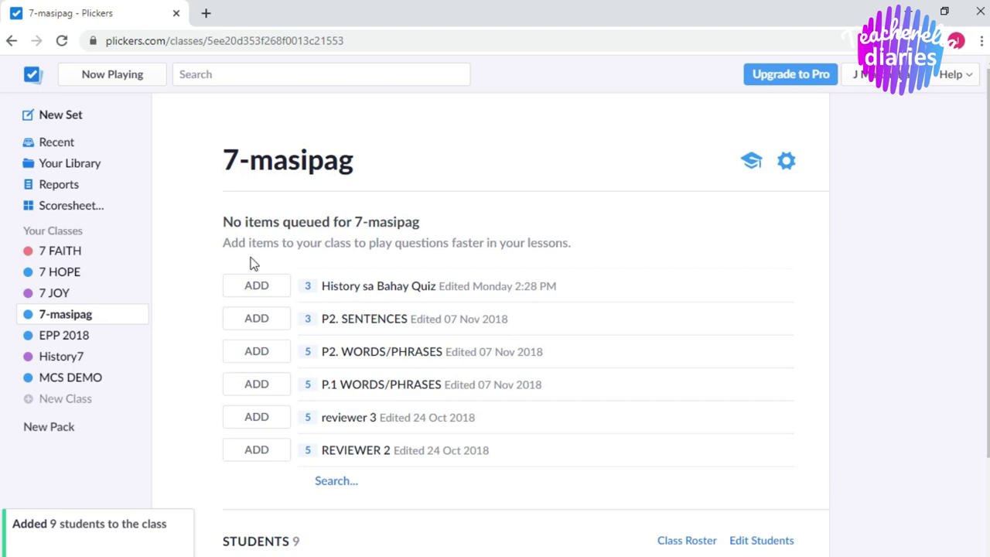
pyautogui.click(83, 321)
pyautogui.scroll(-2, 1, 232)
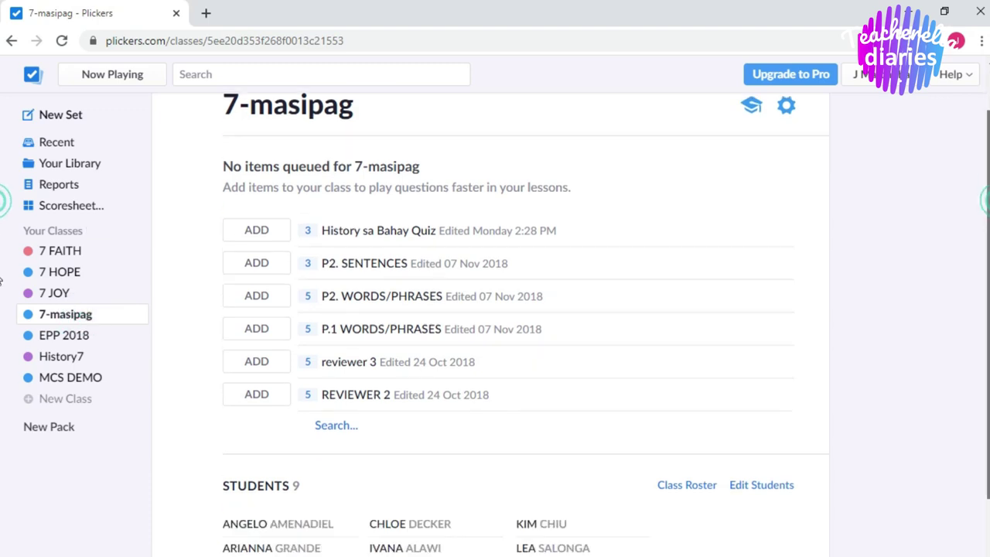
pyautogui.click(691, 416)
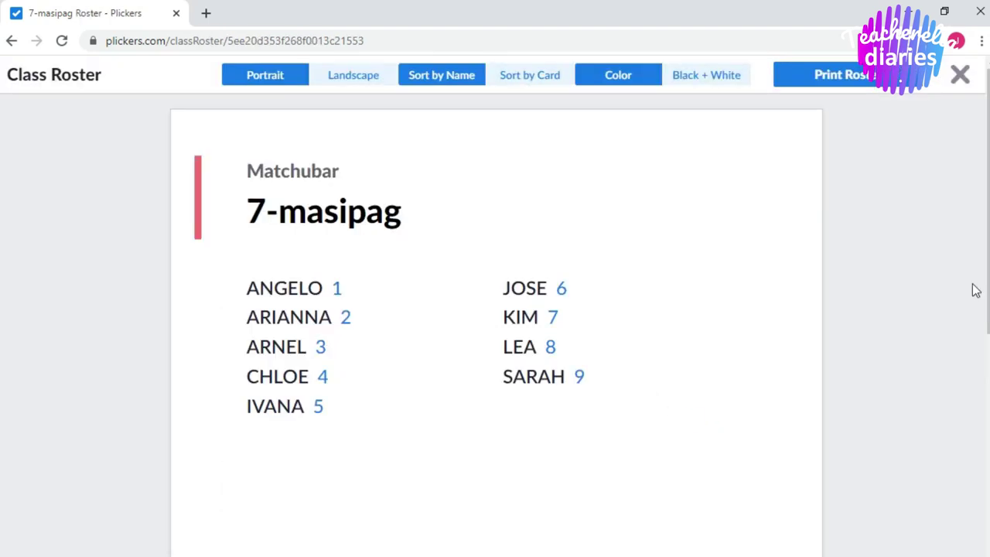
pyautogui.scroll(-1, 1, 205)
pyautogui.scroll(1, 1, 205)
pyautogui.scroll(-5, 5, 380)
pyautogui.scroll(5, 985, 459)
pyautogui.click(11, 40)
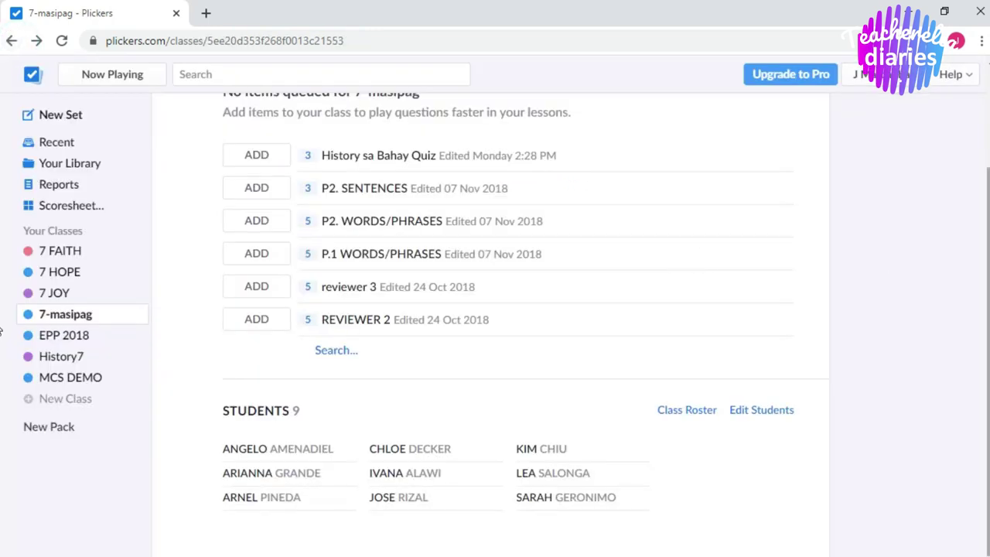
# Quick-add a tenth student's full name to 7-masipag, receiving card number 10.
pyautogui.click(749, 414)
pyautogui.scroll(-1, 542, 309)
pyautogui.click(372, 172)
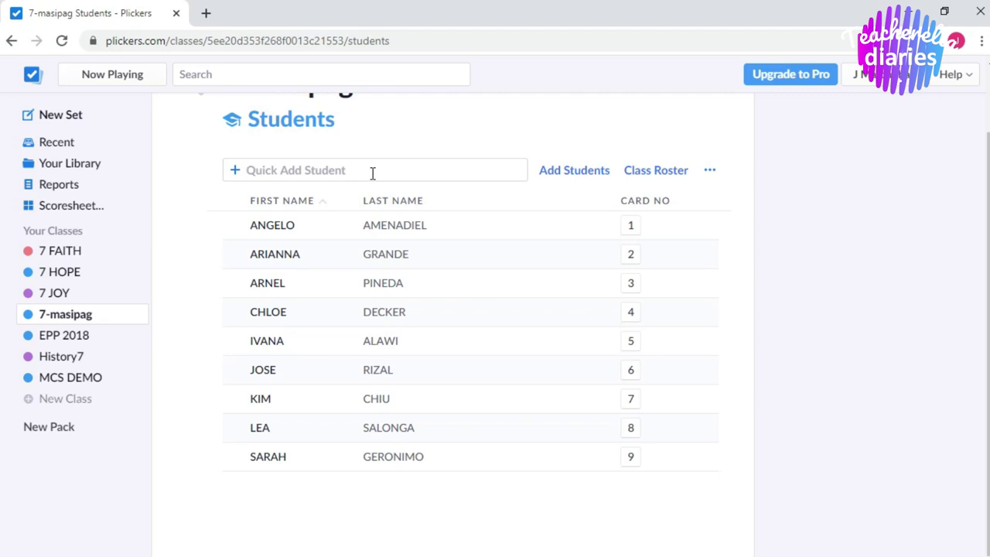
pyautogui.write('m')
pyautogui.press('BackSpace')
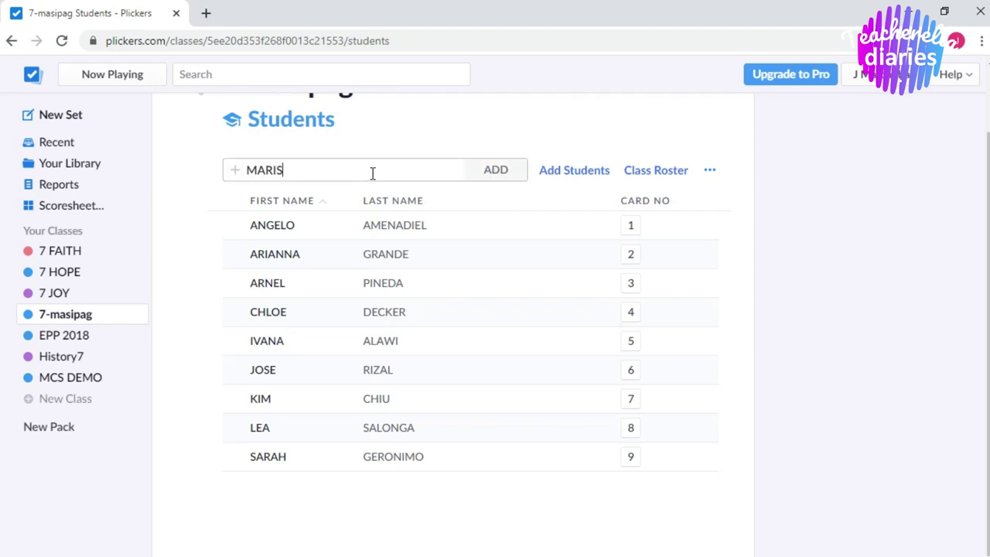
pyautogui.click(507, 169)
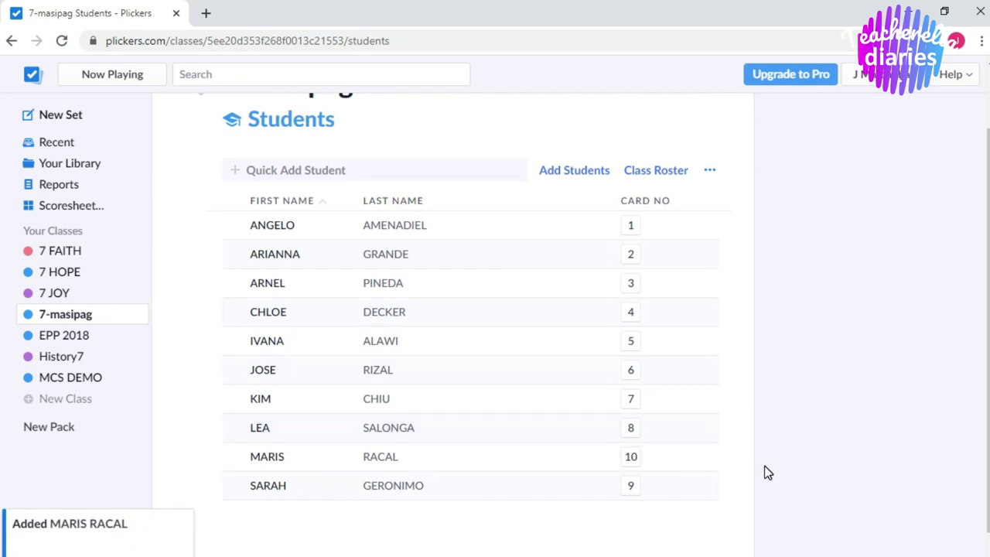
pyautogui.click(659, 179)
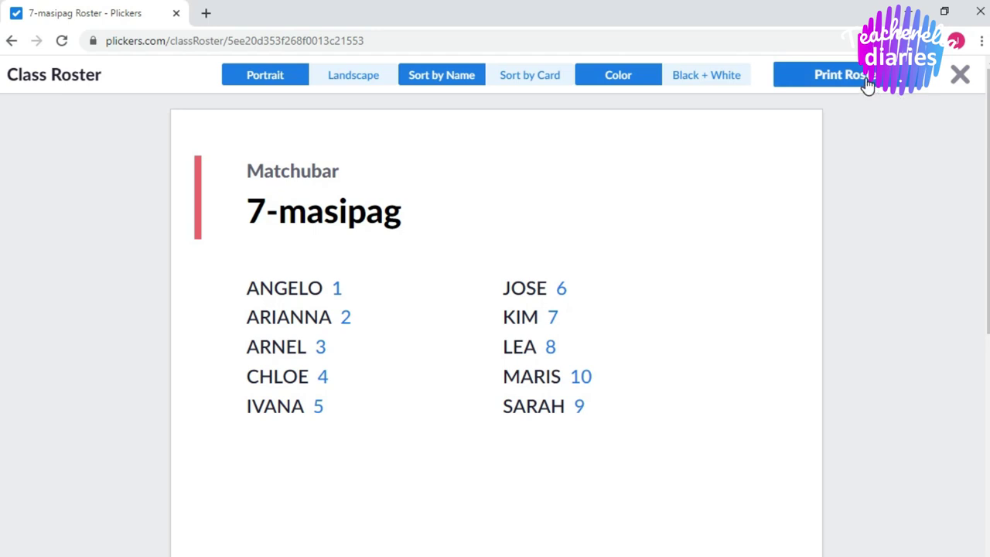
pyautogui.click(960, 81)
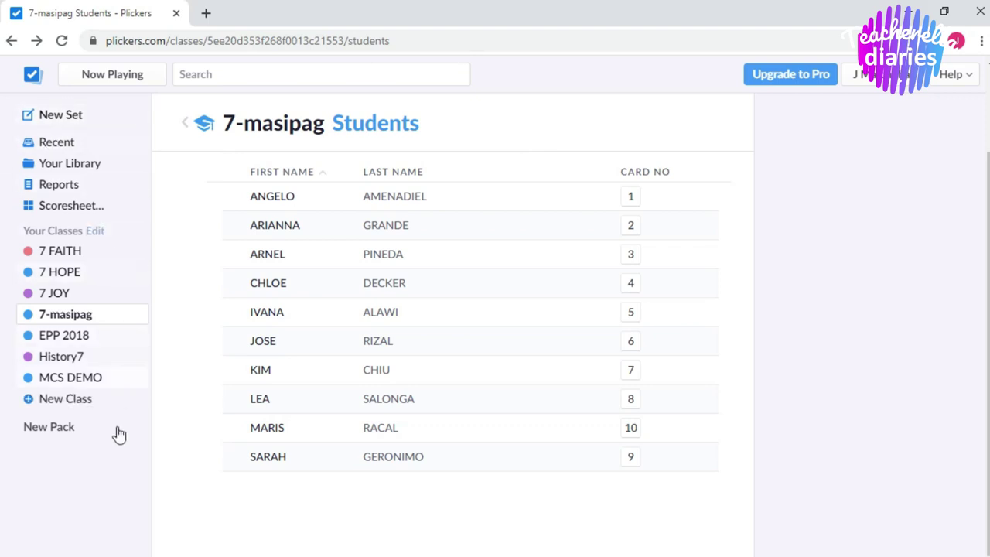
# Create a new Untitled Set from the New Set sidebar entry.
pyautogui.click(69, 483)
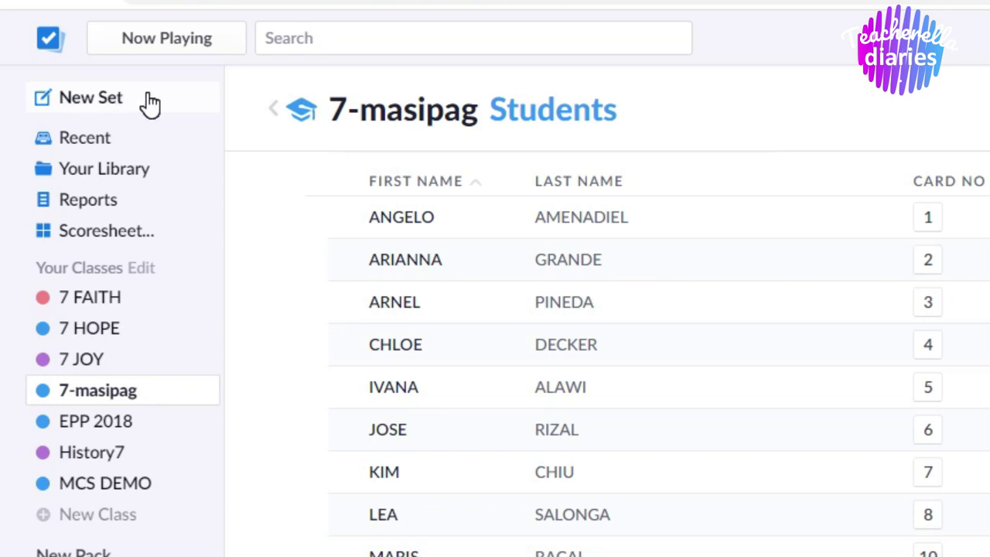
pyautogui.click(147, 99)
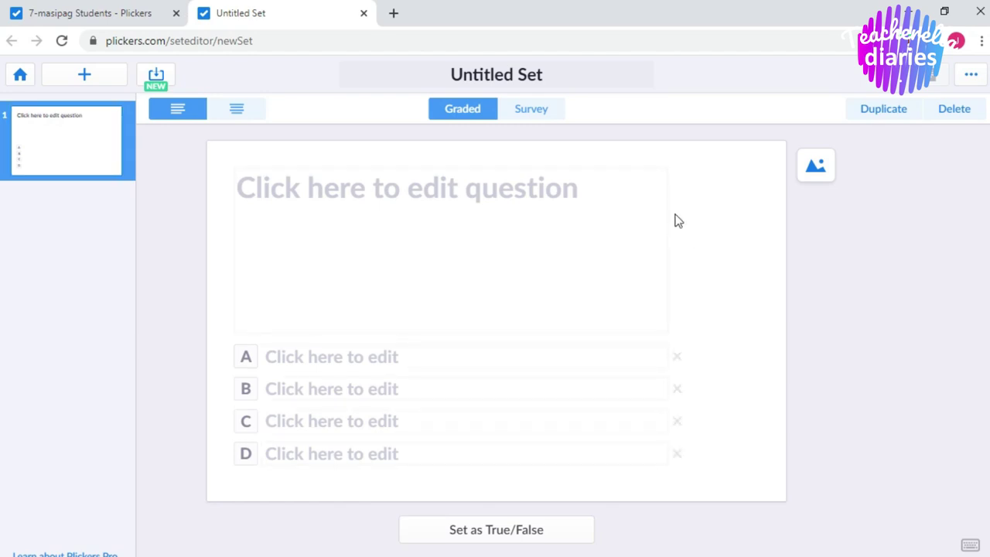
# Title the set 'DIAGNOSTIC' and begin the first question with '______ is'.
pyautogui.click(557, 75)
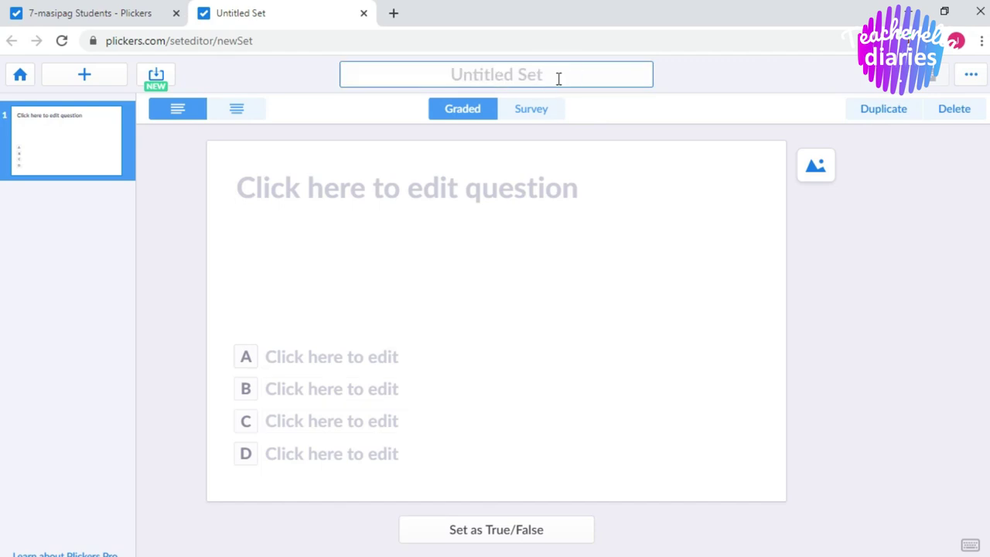
pyautogui.write('D')
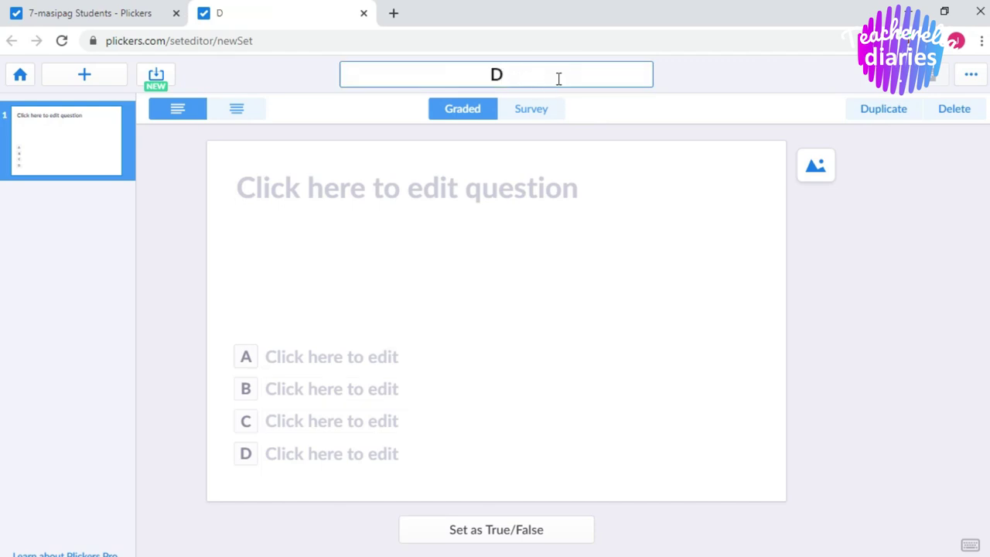
pyautogui.write('IAGN')
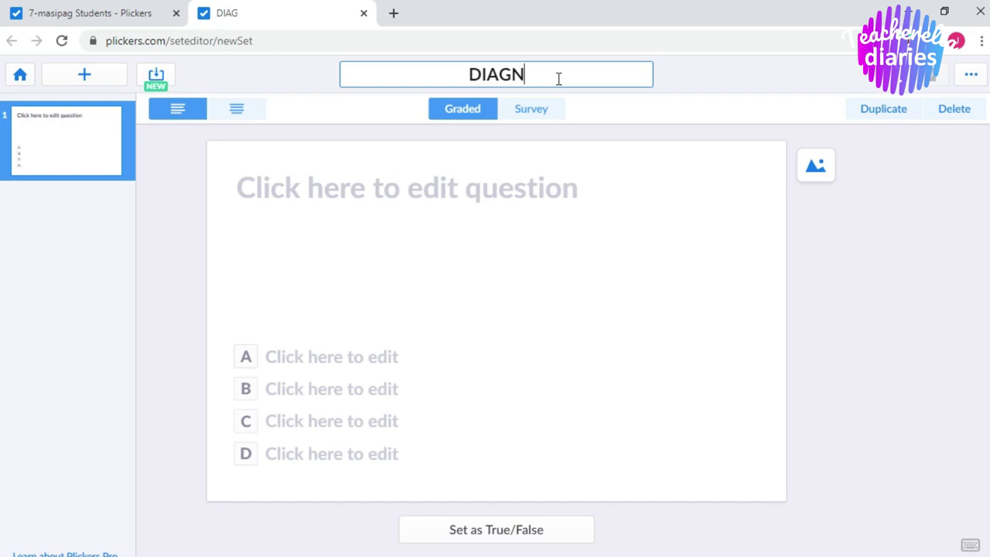
pyautogui.write('OSTIC')
pyautogui.click(545, 208)
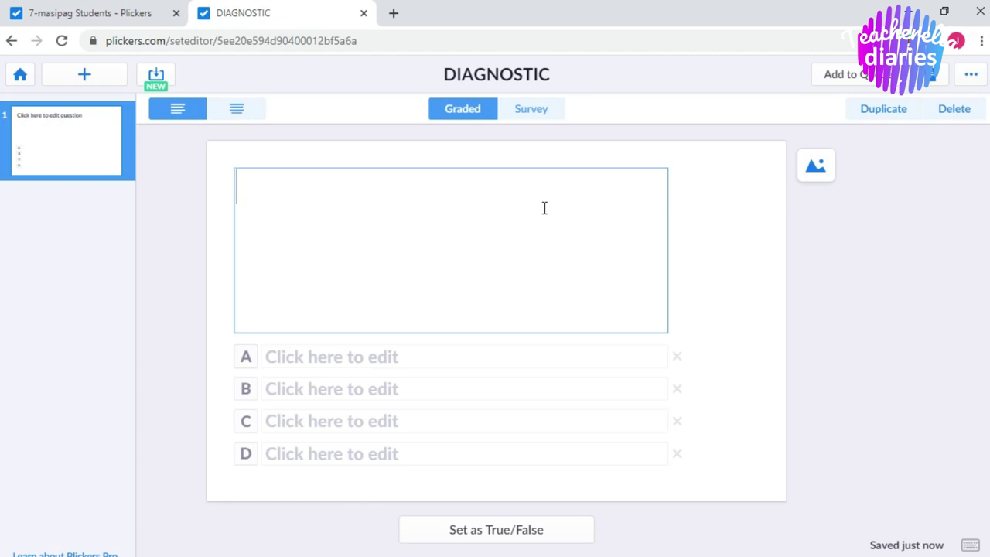
pyautogui.write('_____')
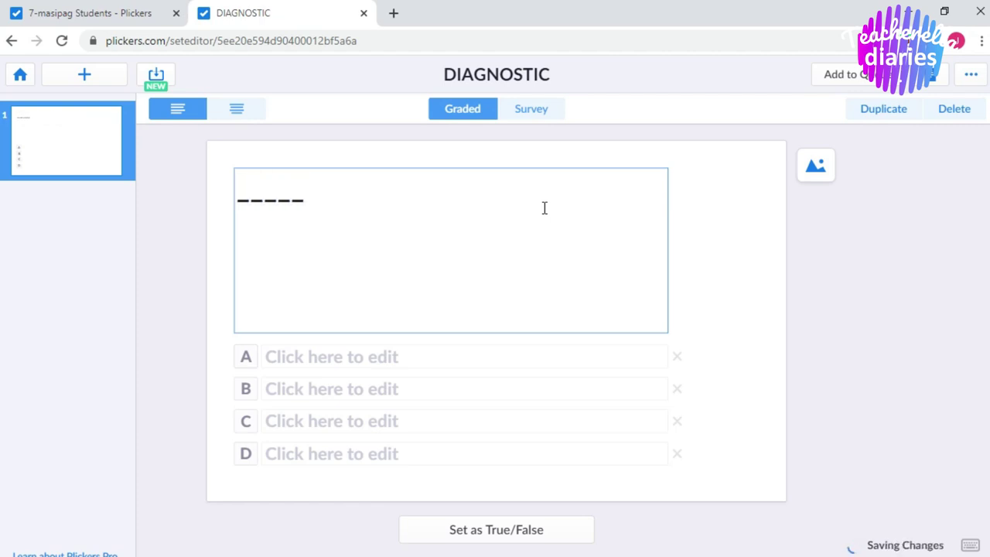
pyautogui.write('_')
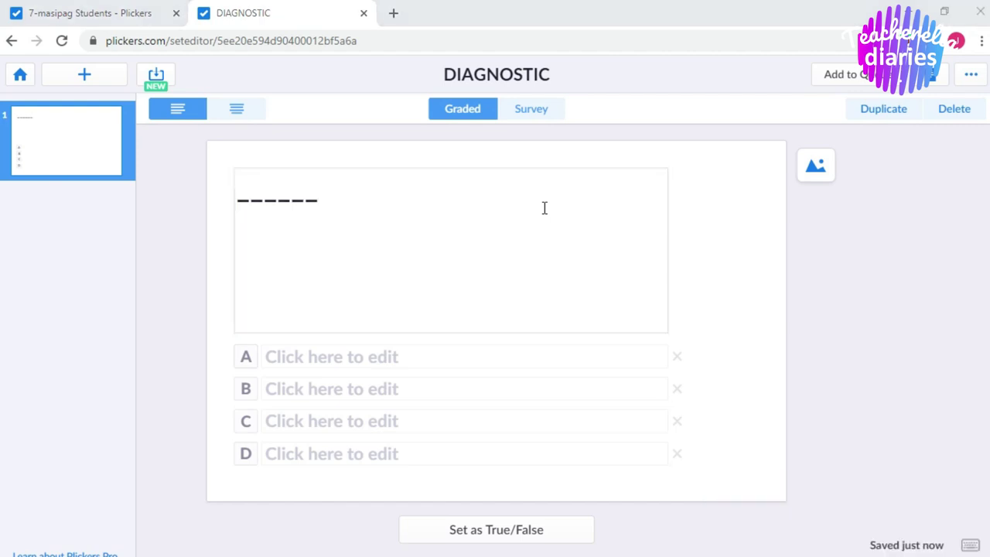
pyautogui.write(' is')
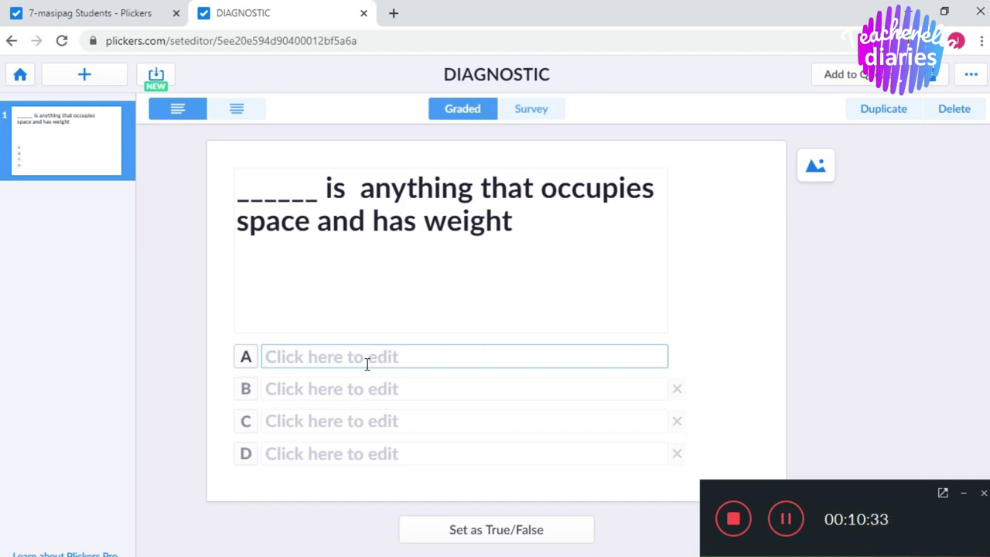
# Fill answer choices A–D with Cells, DNA, Matter and Plasma.
pyautogui.write('Cells')
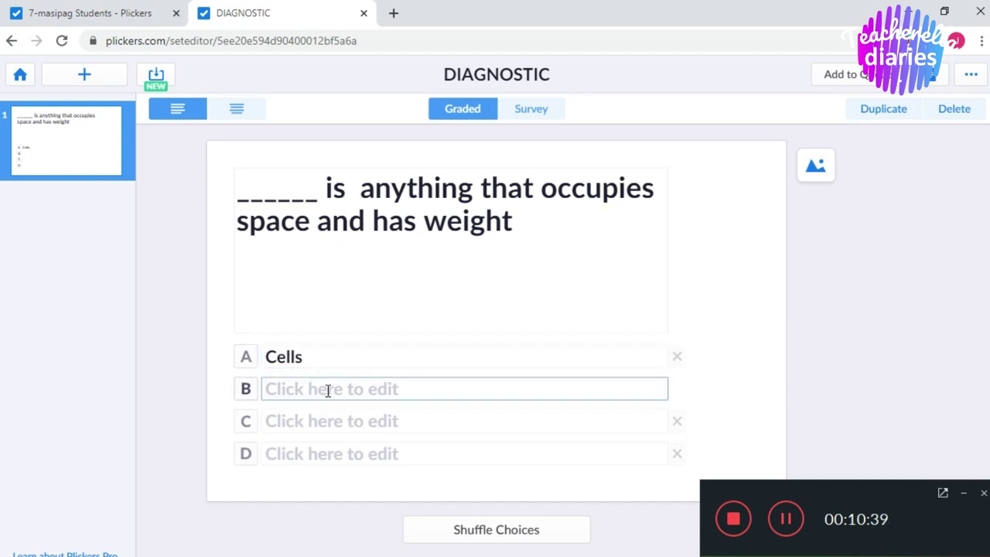
pyautogui.write('DNA')
pyautogui.click(323, 419)
pyautogui.write('Matter')
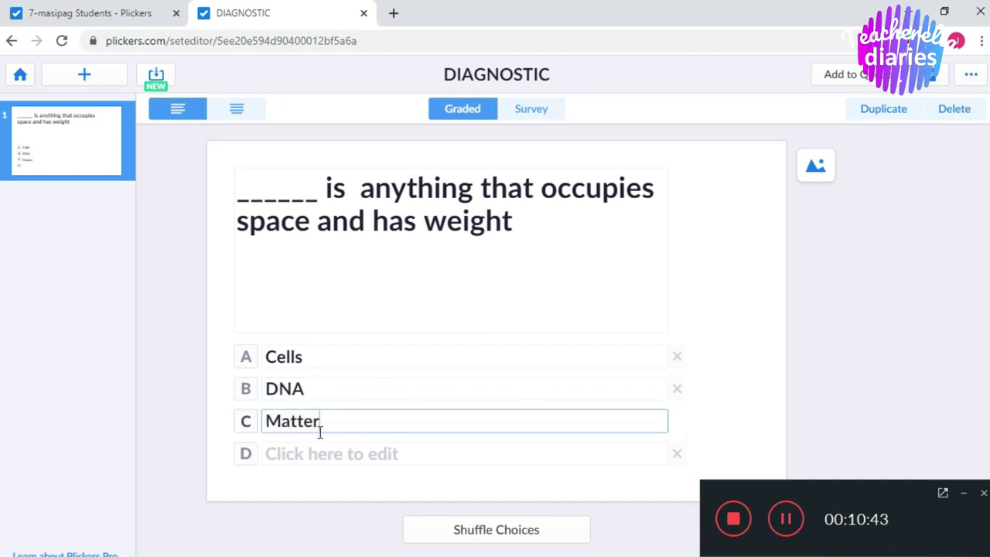
pyautogui.click(316, 452)
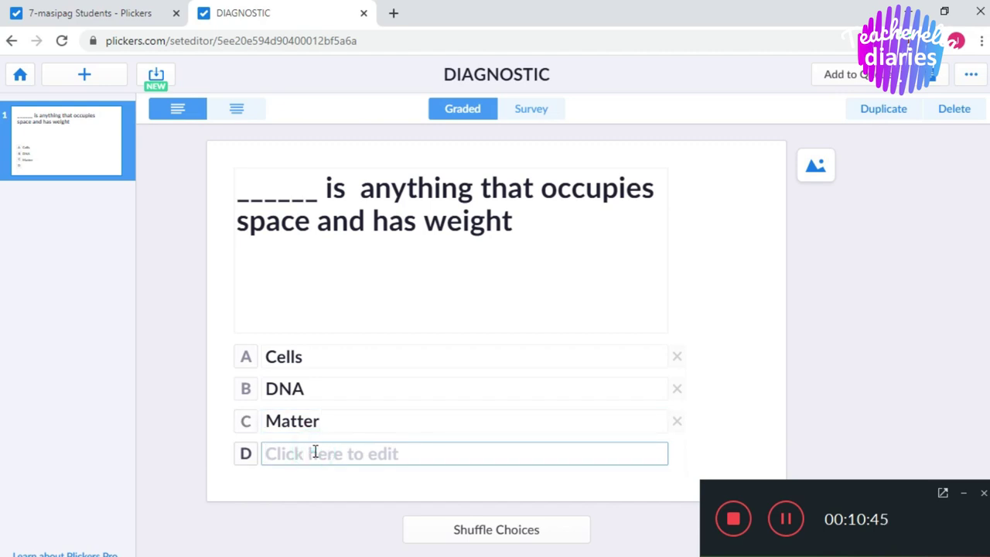
pyautogui.write('Plas')
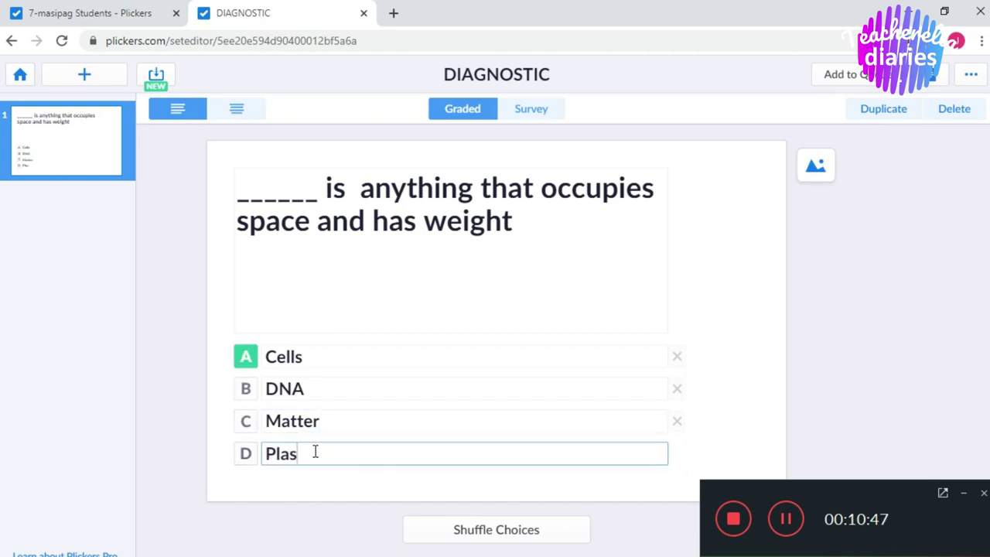
pyautogui.write('ma')
# Mark Cells as the correct answer, then select all of the question text.
pyautogui.click(238, 358)
pyautogui.click(243, 360)
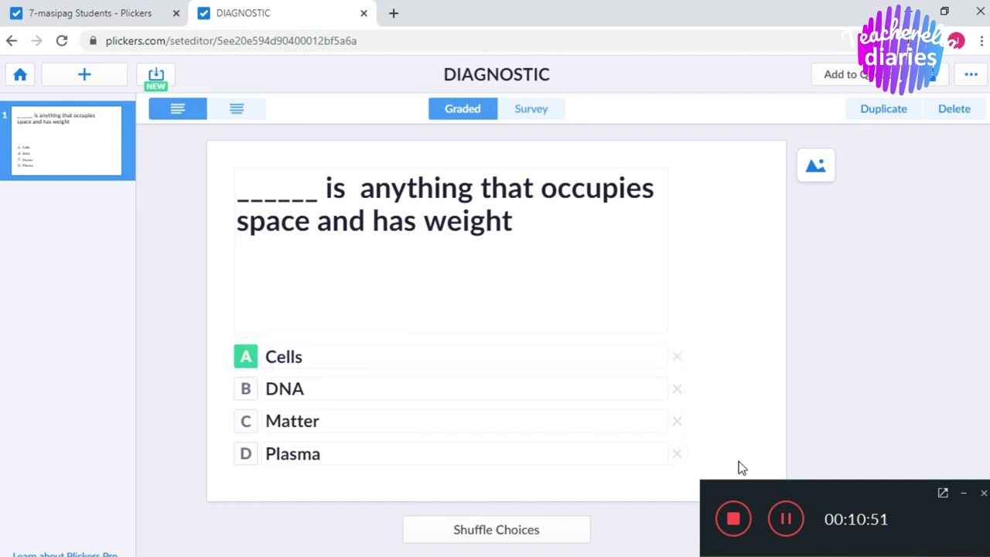
pyautogui.click(457, 258)
pyautogui.hotkey('ctrl', 'a')
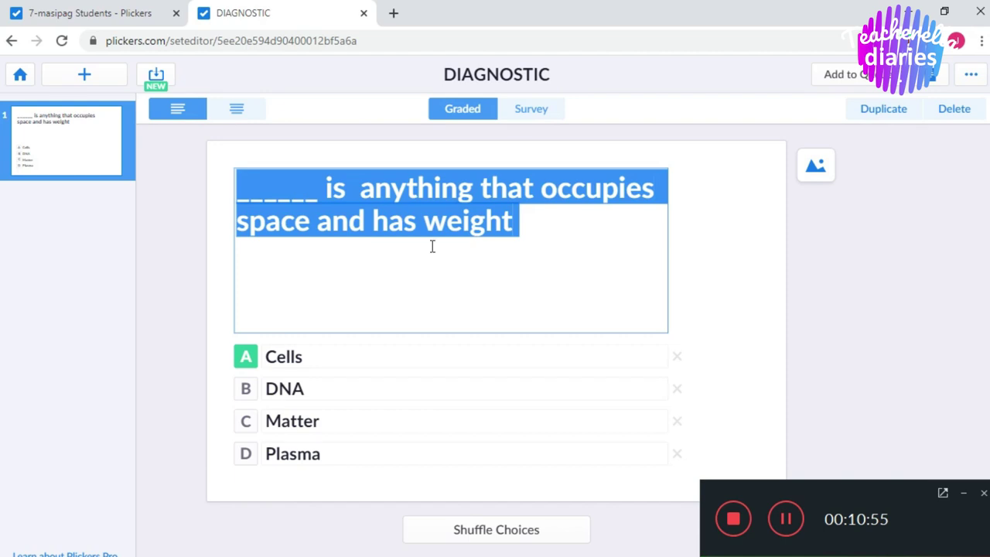
# Center the question layout, make C (Matter) the correct answer, and add a blank question 2.
pyautogui.click(236, 109)
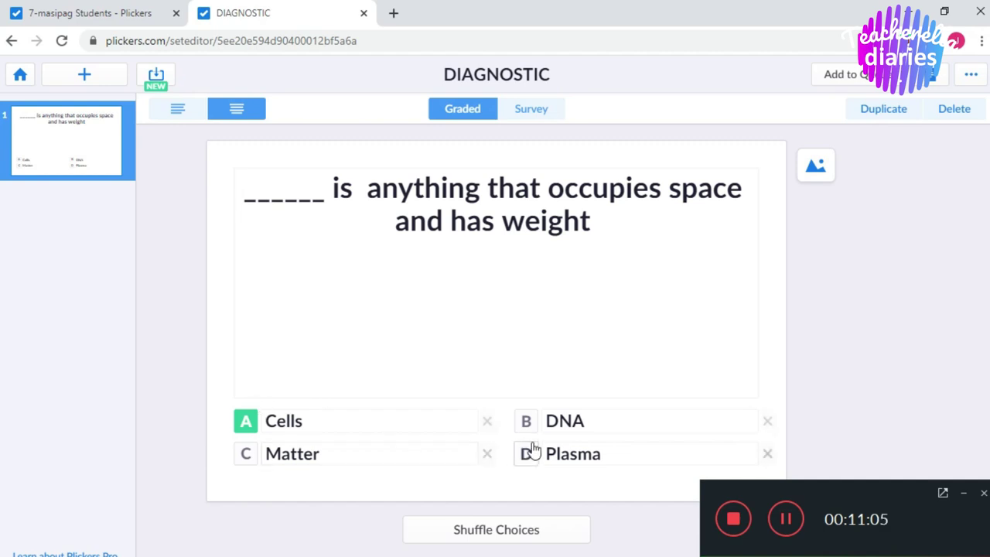
pyautogui.click(245, 462)
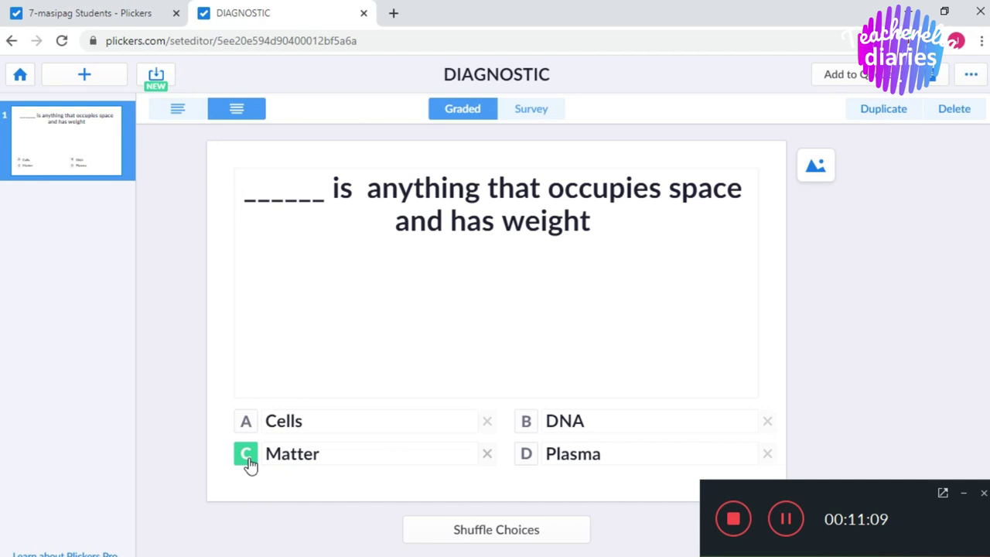
pyautogui.click(965, 496)
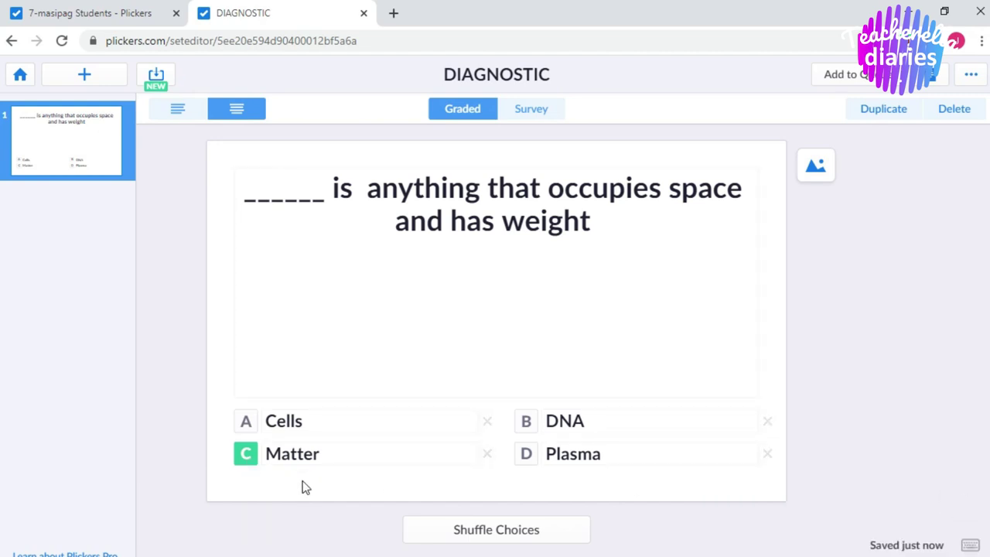
pyautogui.click(87, 75)
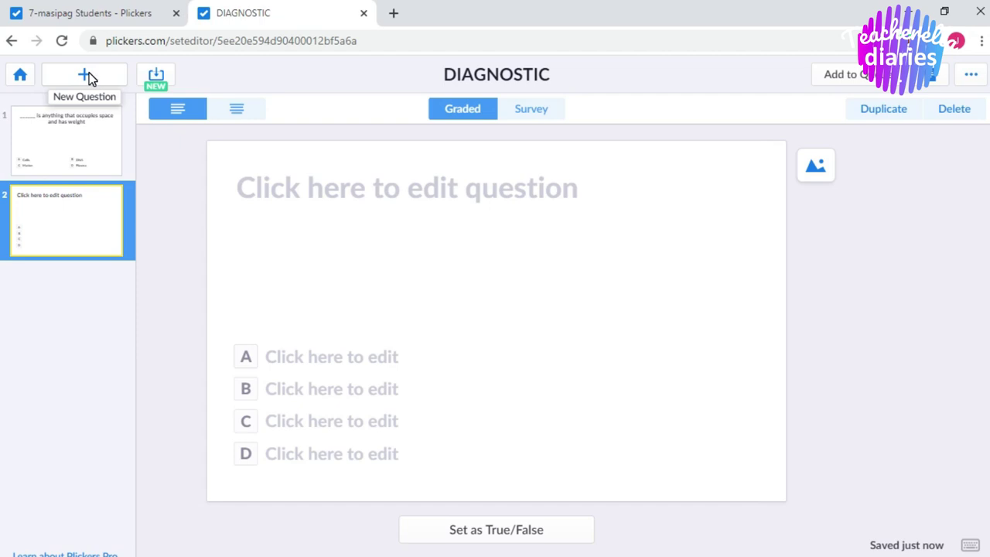
# Enter placeholder text 'hklj;' in question 2, then add questions 3–5 until the button greys out.
pyautogui.click(379, 250)
pyautogui.write('hklj;')
pyautogui.click(85, 75)
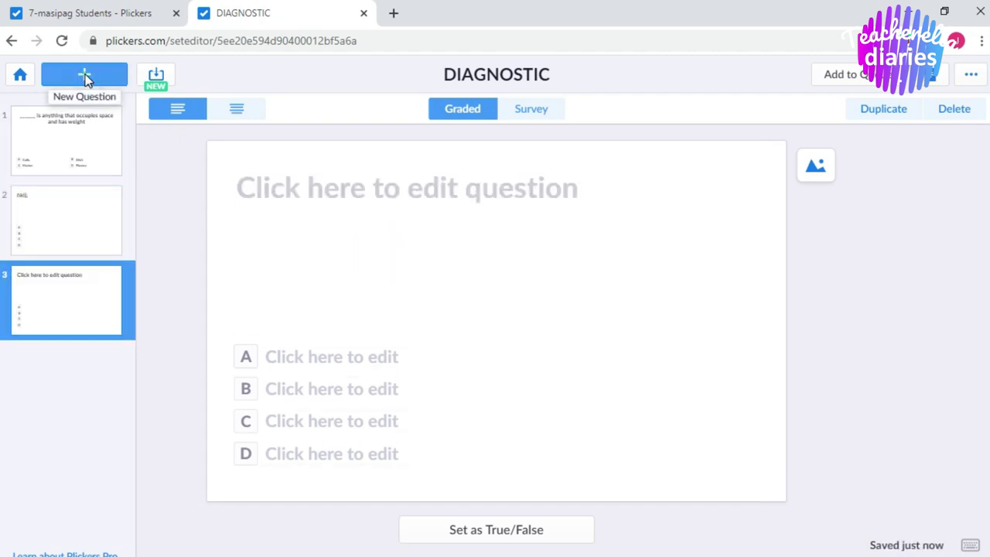
pyautogui.click(85, 75)
pyautogui.click(86, 75)
pyautogui.click(85, 75)
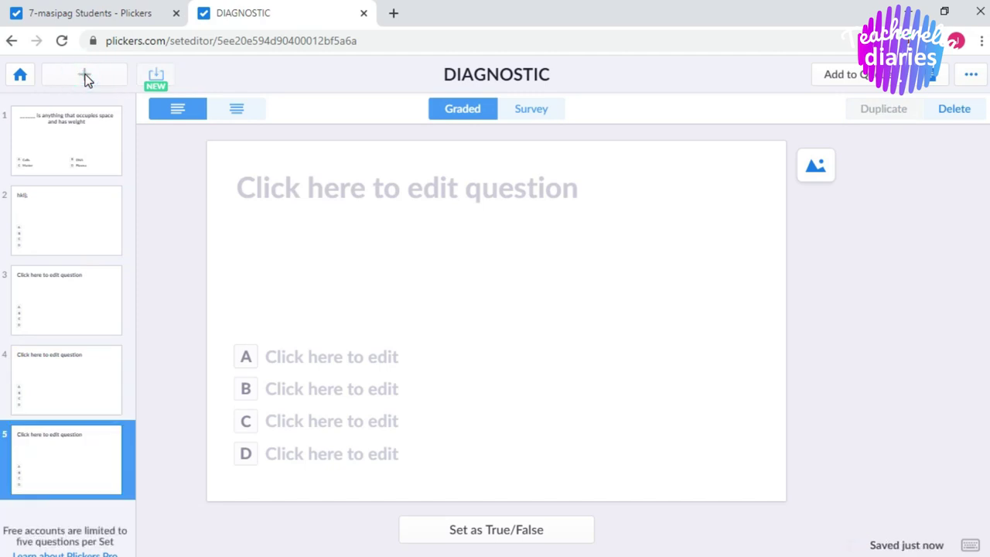
pyautogui.click(93, 74)
# Change the set title from 'DIAGNOSTIC SET!' to 'DIAGNOSTIC SET1' and confirm it.
pyautogui.click(553, 81)
pyautogui.write('SET!')
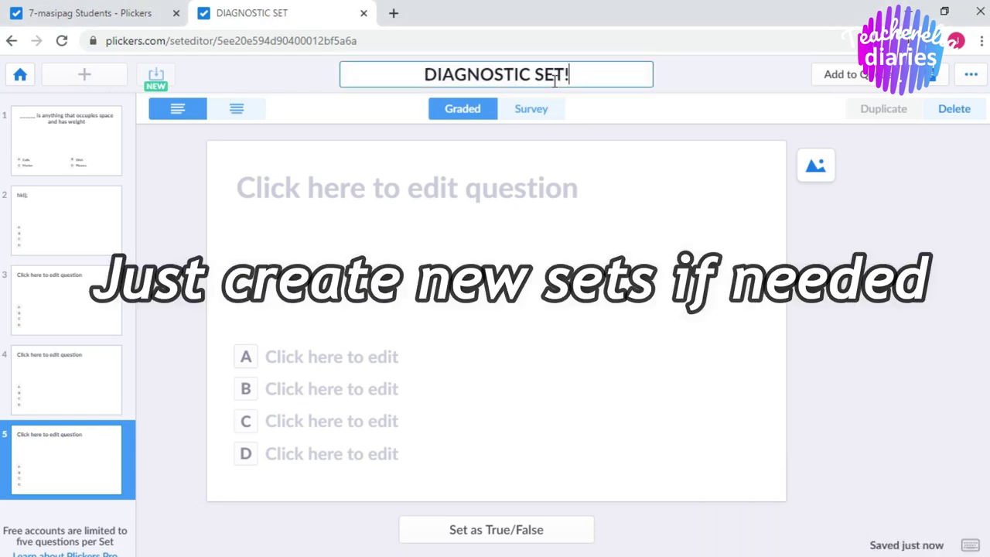
pyautogui.press('BackSpace')
pyautogui.write('1')
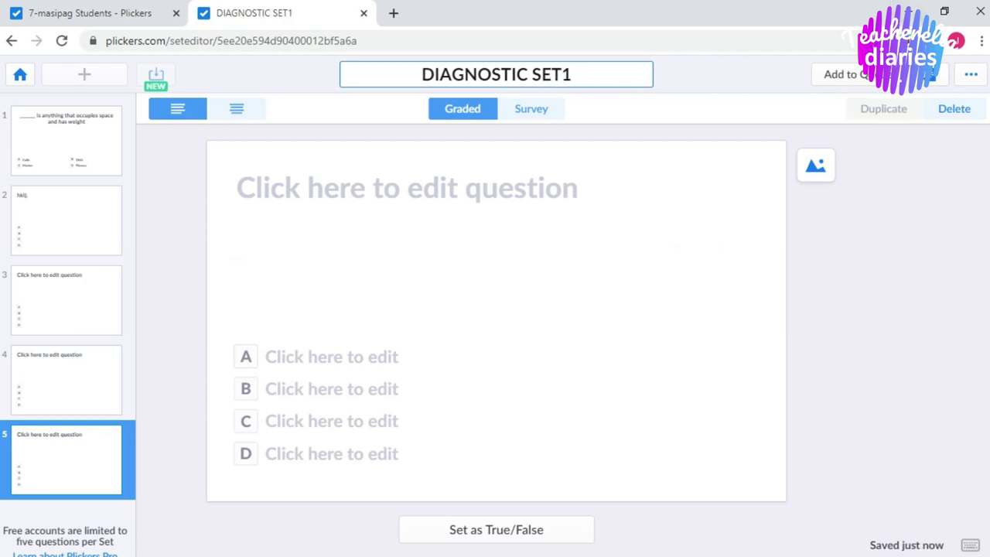
pyautogui.press('Return')
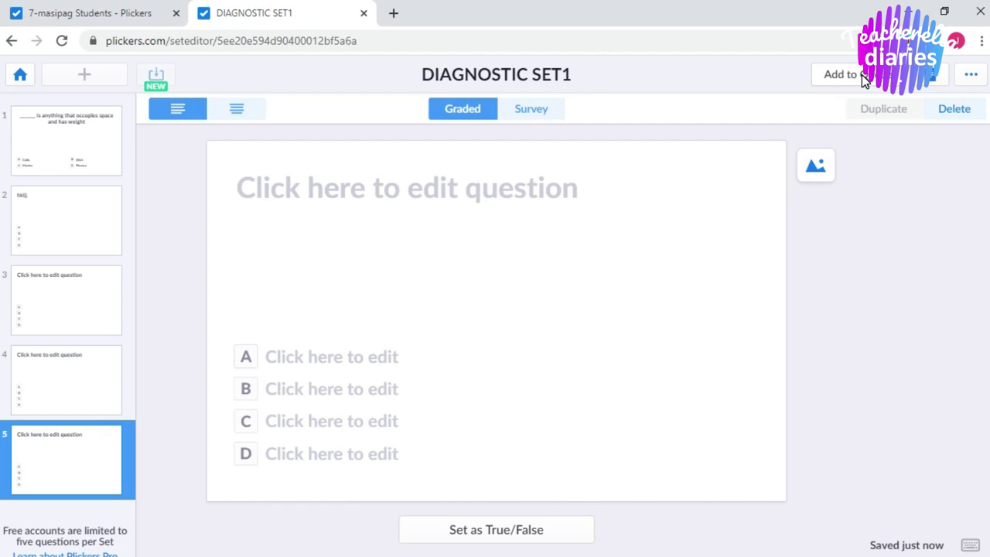
# Queue DIAGNOSTIC SET1 to the 7-masipag, 7 FAITH and 7 JOY classes.
pyautogui.click(861, 75)
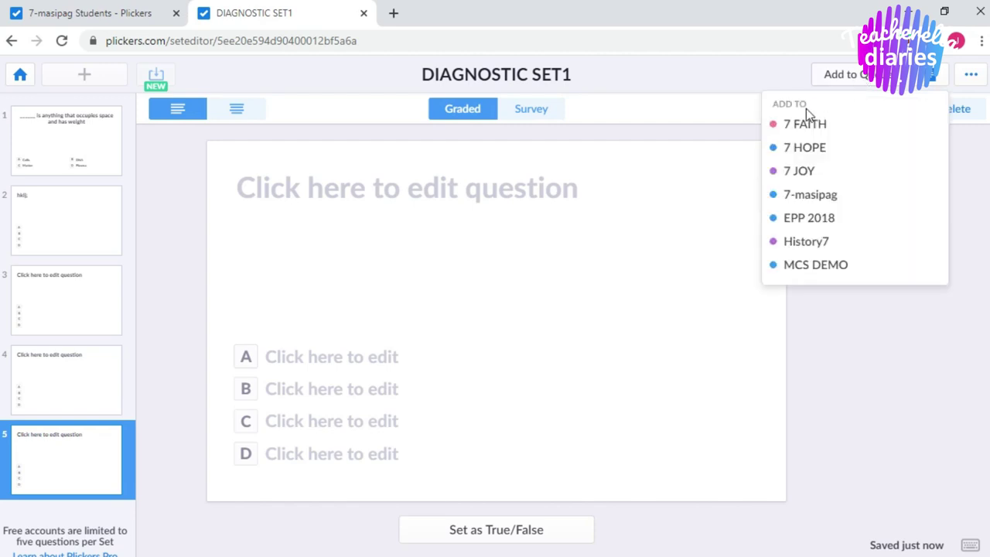
pyautogui.click(814, 195)
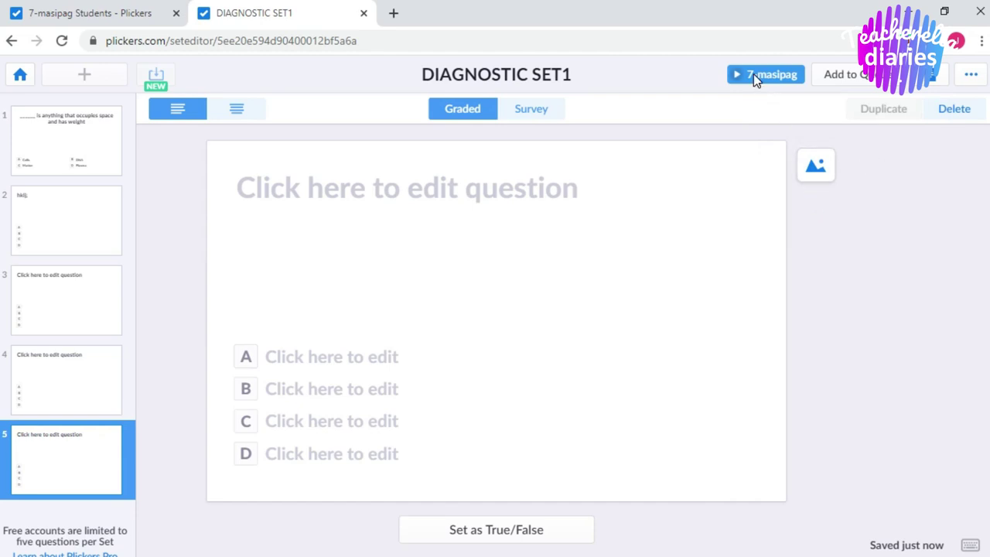
pyautogui.click(867, 79)
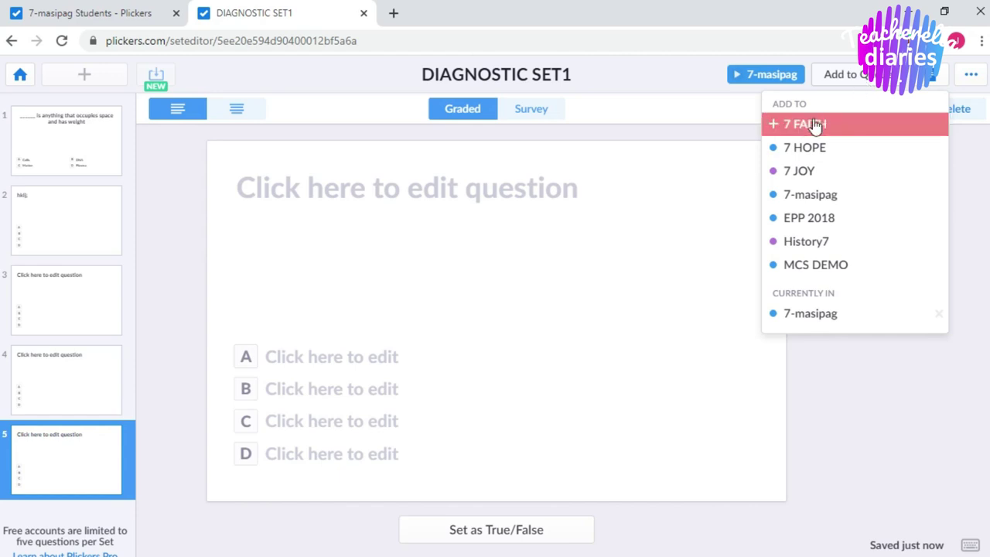
pyautogui.click(803, 128)
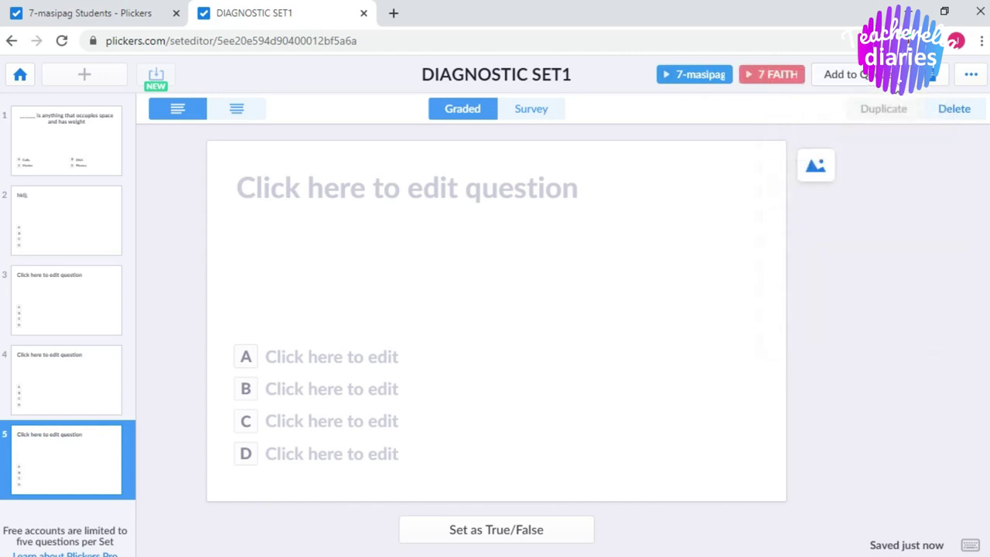
pyautogui.click(834, 75)
pyautogui.click(807, 167)
pyautogui.click(801, 289)
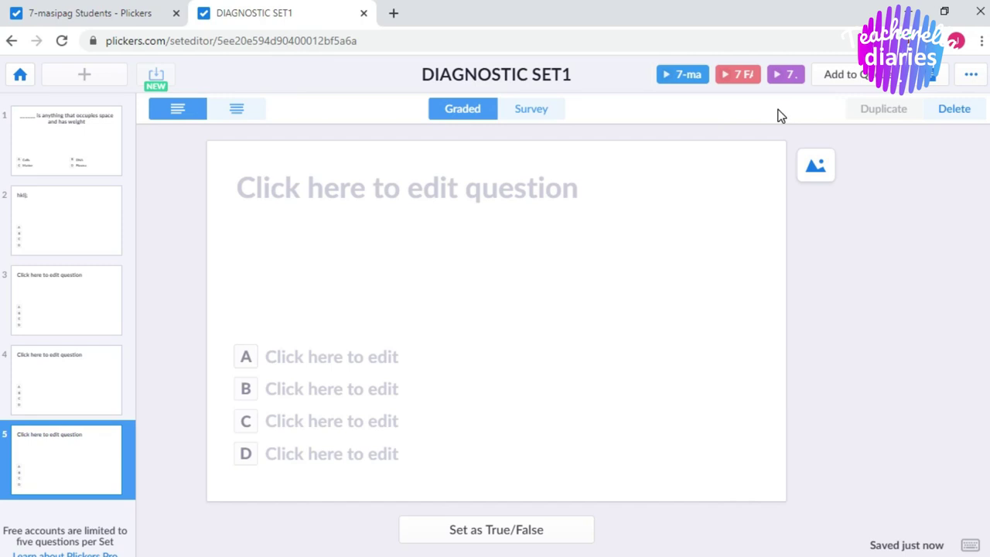
# Go to the 7-masipag students page and open the 7-masipag class overview.
pyautogui.click(78, 9)
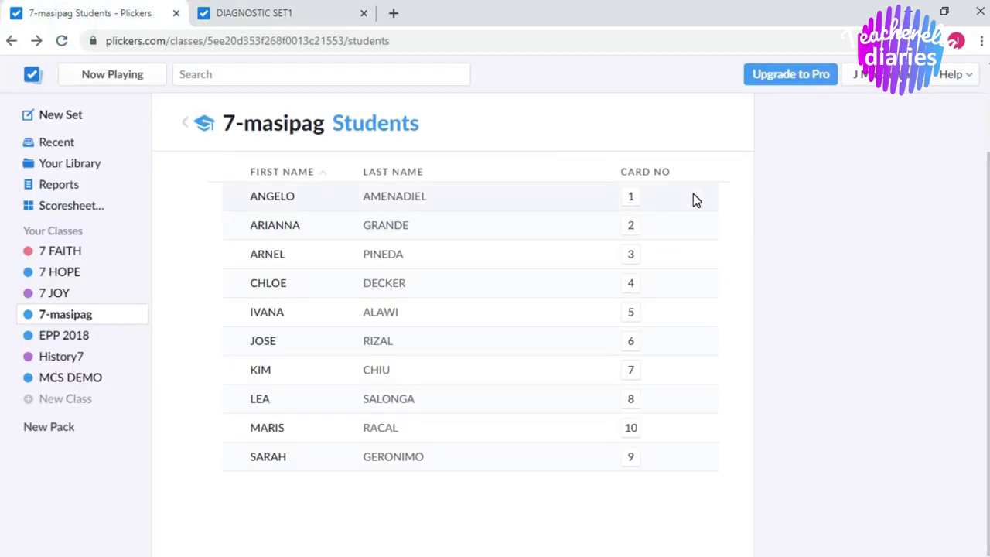
pyautogui.click(68, 315)
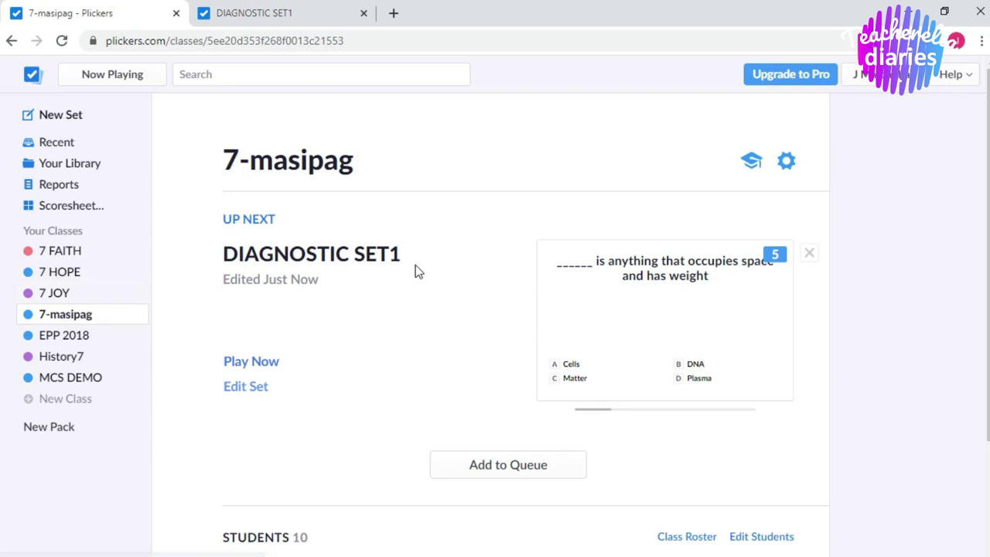
pyautogui.moveTo(987, 259); pyautogui.dragTo(986, 301)
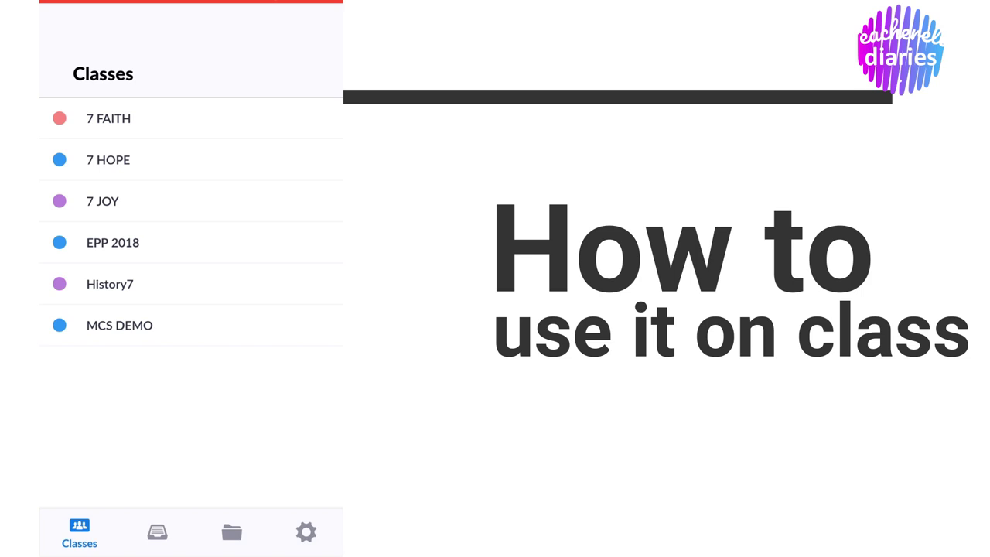
# Open the History7 class to start its History sa Bahay Quiz question.
pyautogui.click(109, 284)
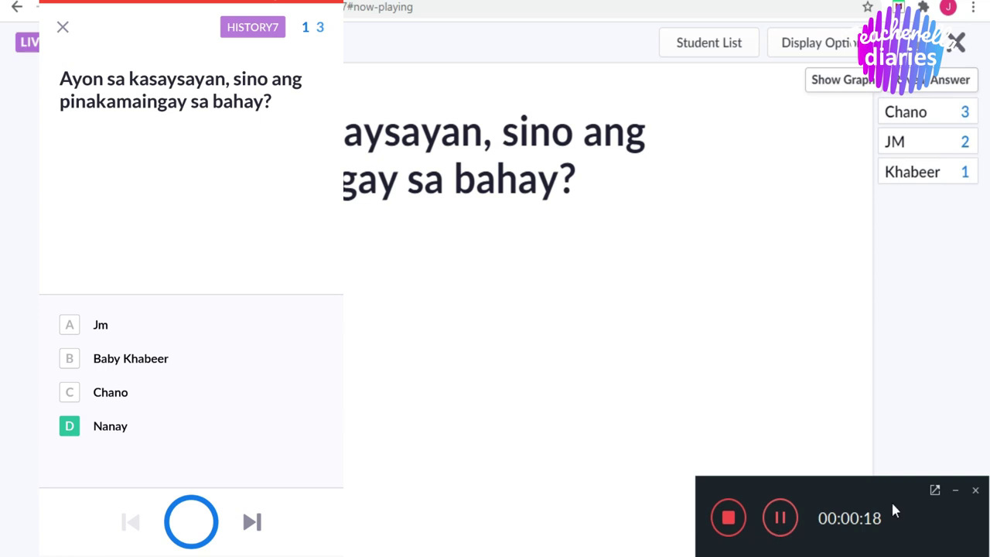
# Scan the students' Plickers cards to record their answers, then stop scanning.
pyautogui.click(956, 494)
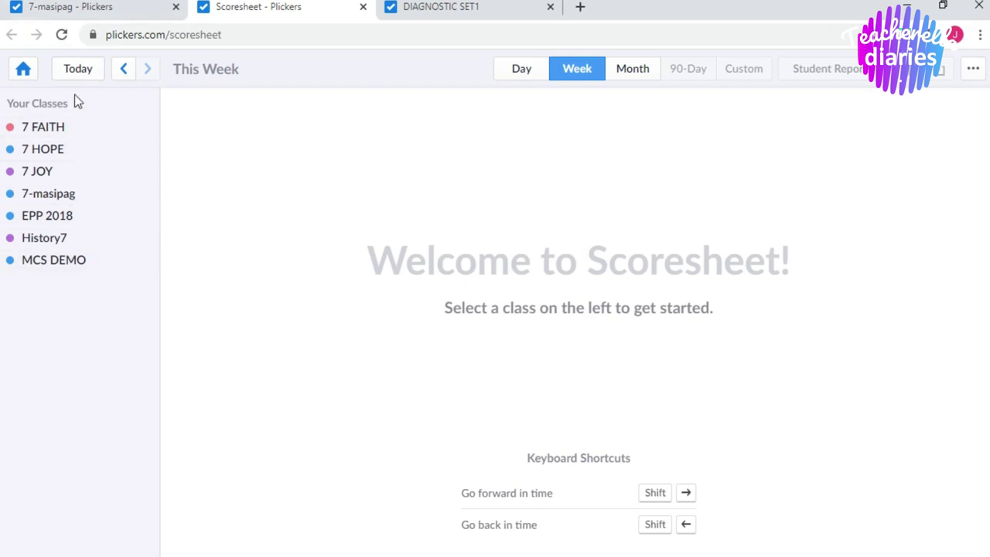
# Pick History7 under Your Classes to show its History sa Bahay Quiz scoresheet.
pyautogui.click(54, 243)
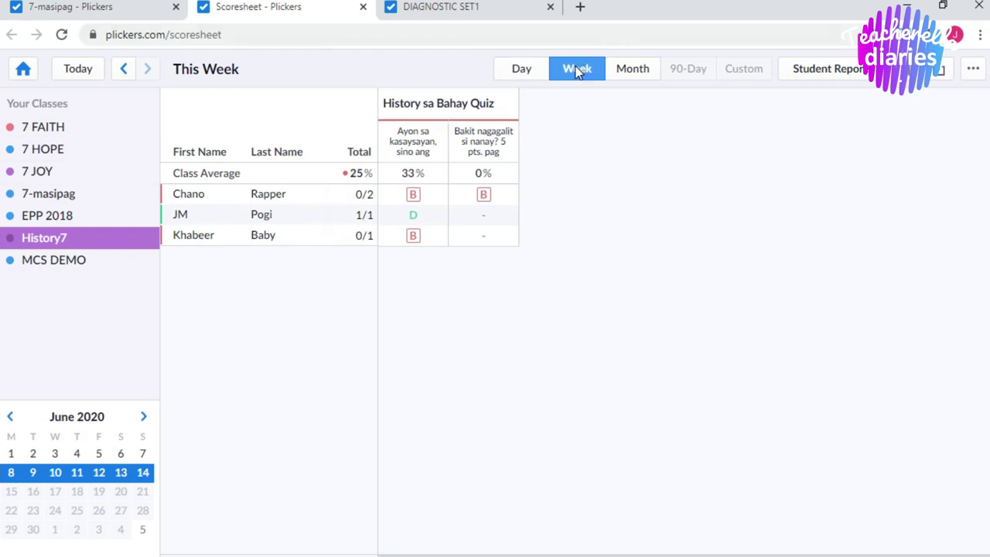
# Switch the History7 scoresheet to Day view for Tuesday 09 June.
pyautogui.click(527, 69)
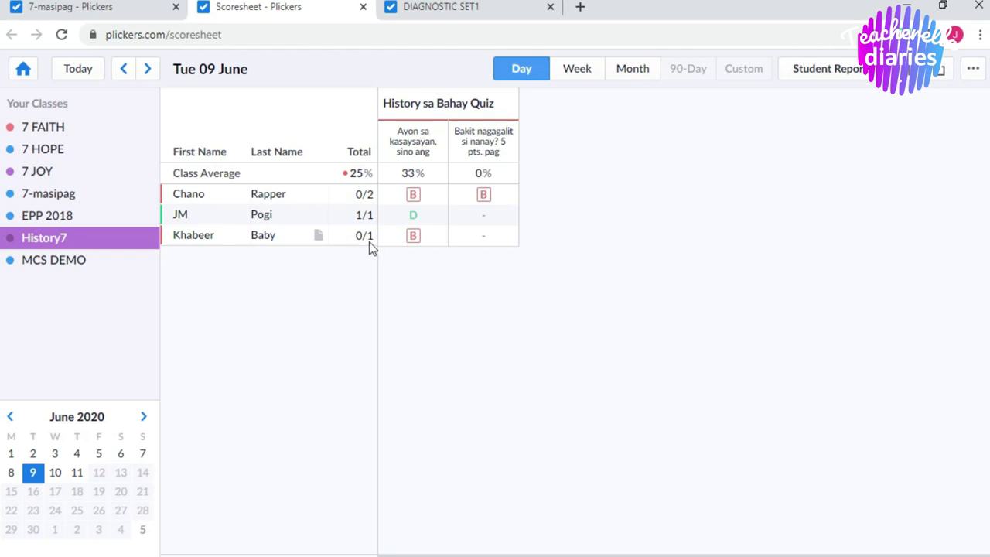
pyautogui.click(974, 70)
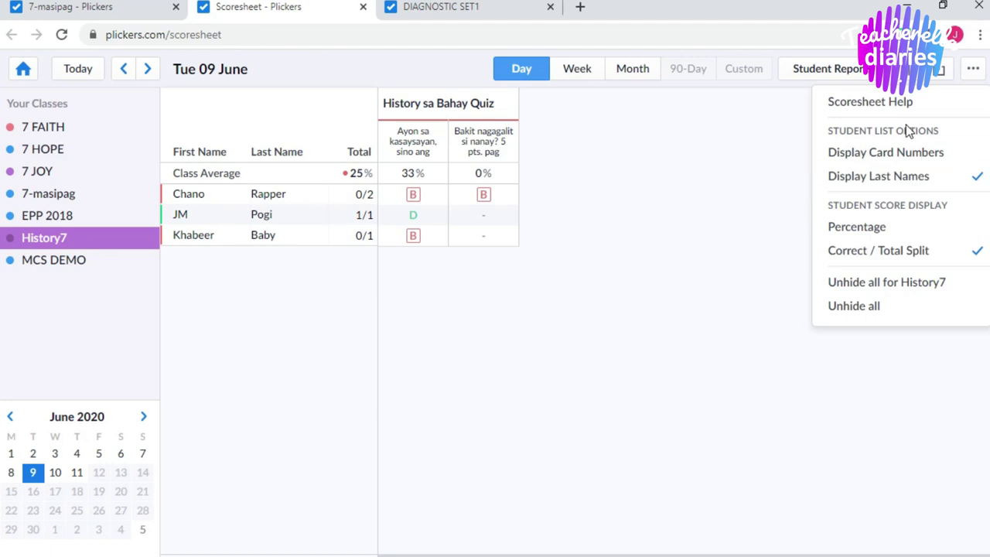
pyautogui.click(917, 149)
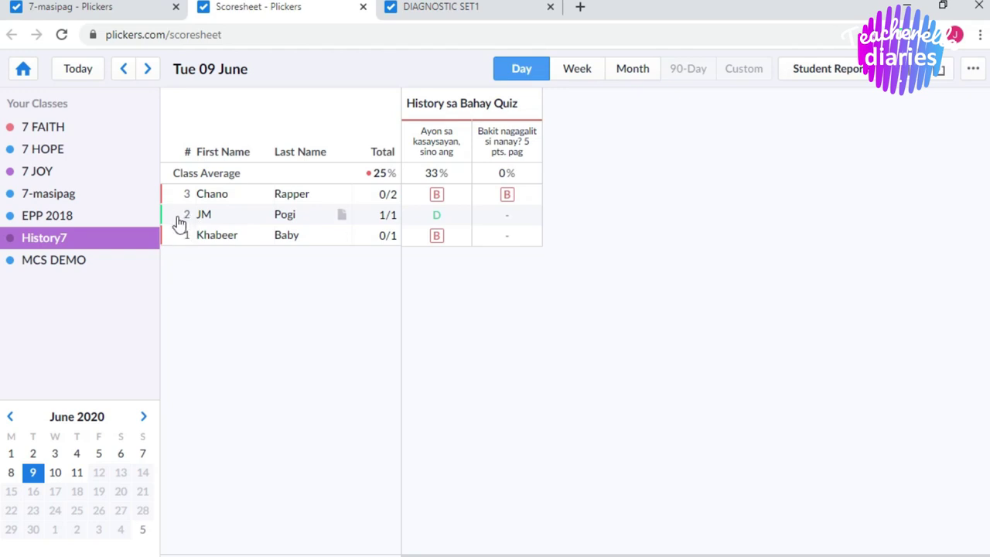
pyautogui.click(973, 68)
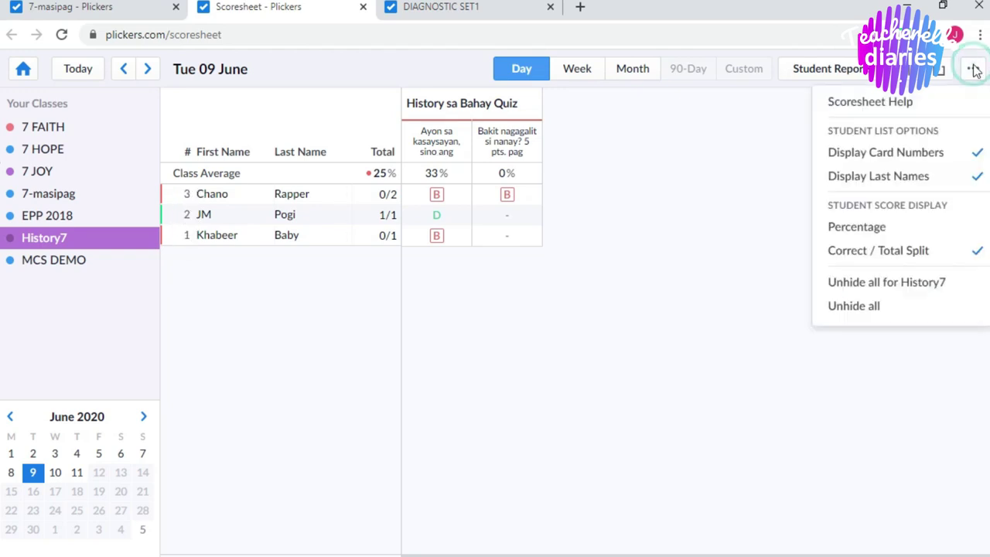
pyautogui.click(962, 158)
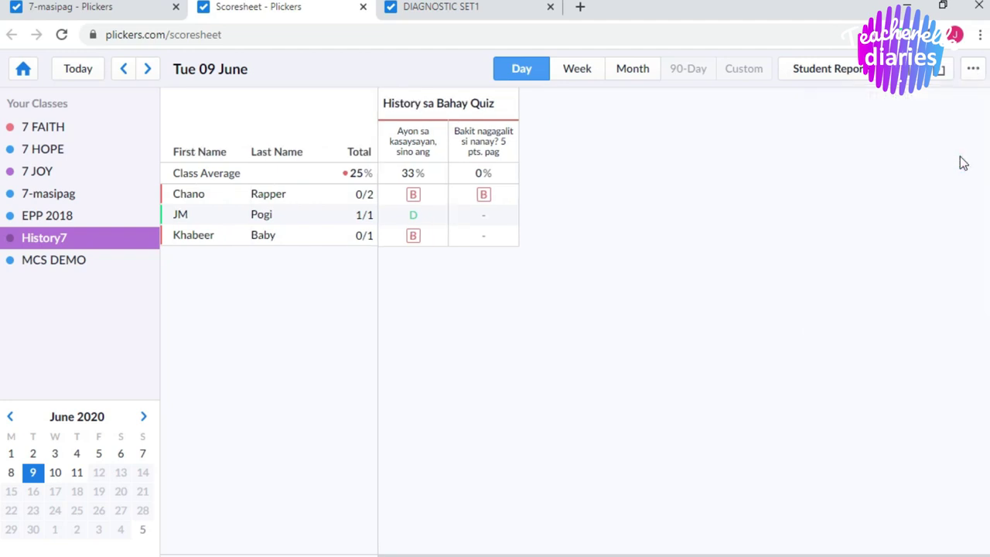
pyautogui.click(973, 70)
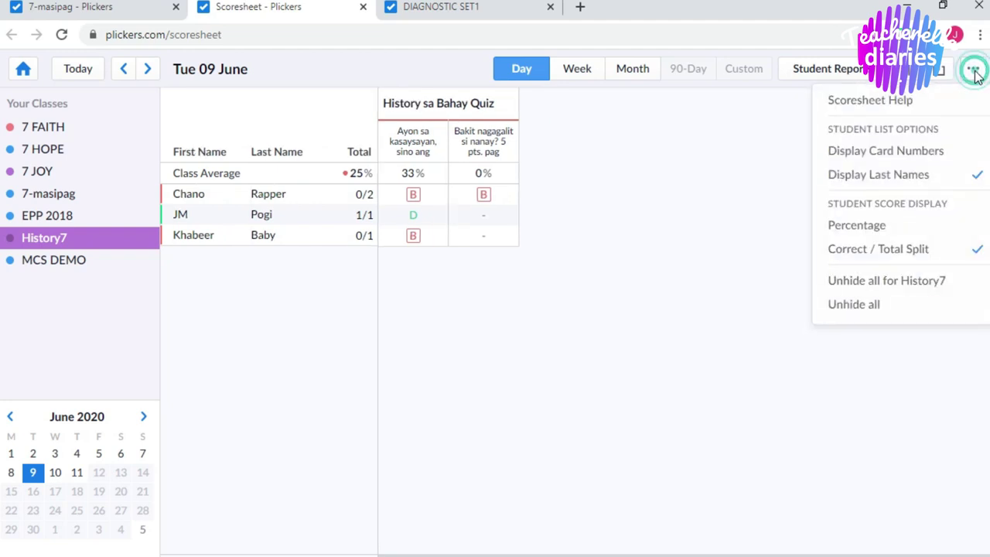
pyautogui.click(897, 178)
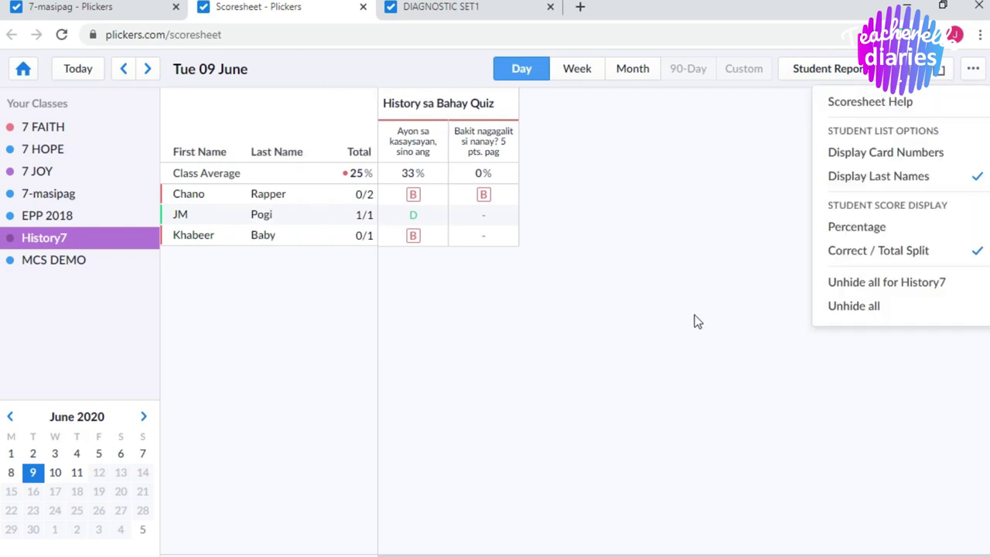
pyautogui.click(694, 316)
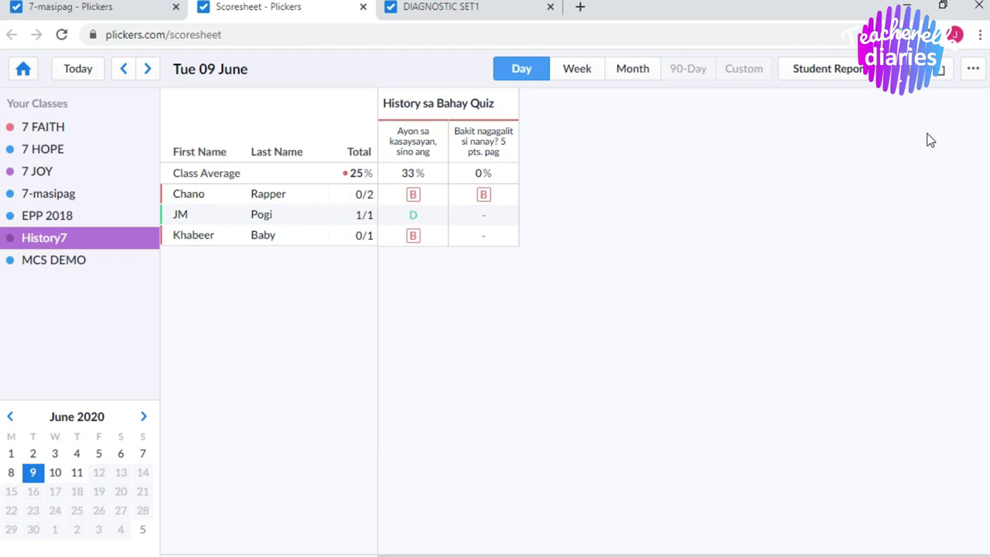
# Export the History7 scoresheet to CSV and open the downloaded History7 .csv file in Excel.
pyautogui.click(944, 74)
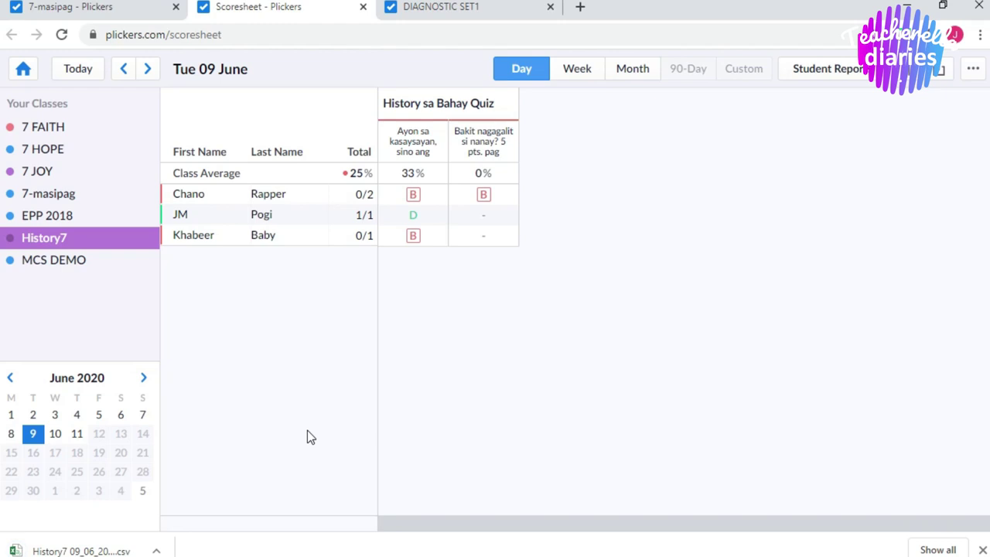
pyautogui.click(87, 550)
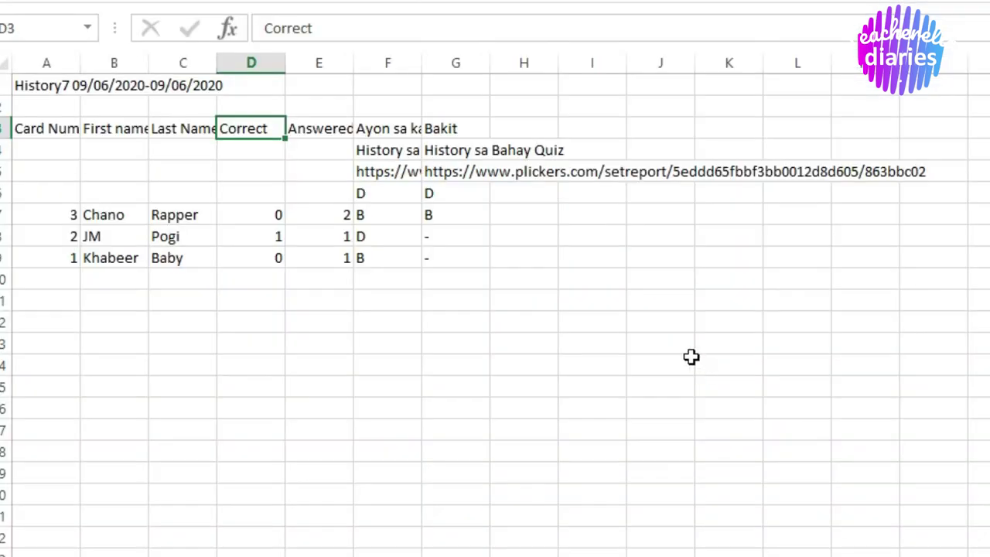
pyautogui.click(686, 362)
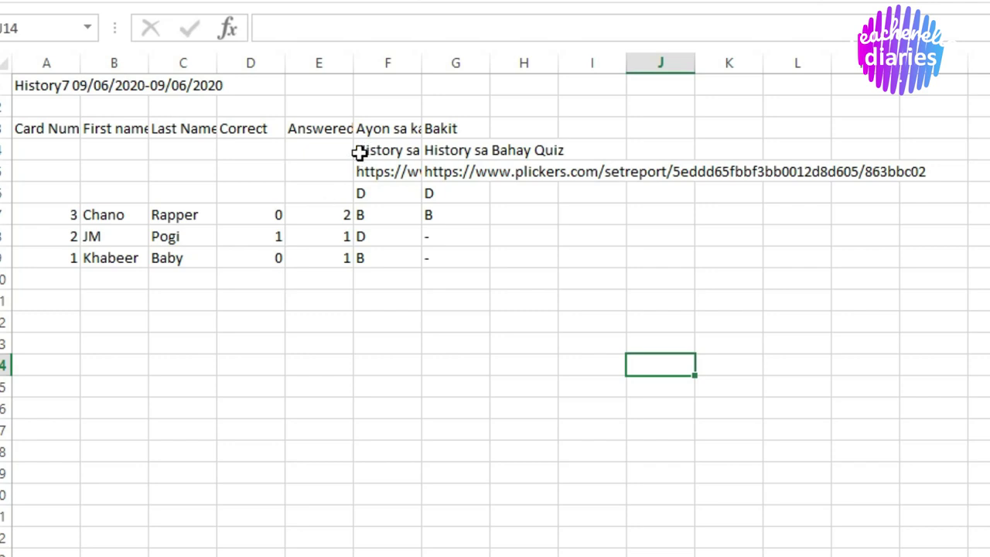
pyautogui.click(441, 192)
pyautogui.click(384, 258)
pyautogui.click(389, 151)
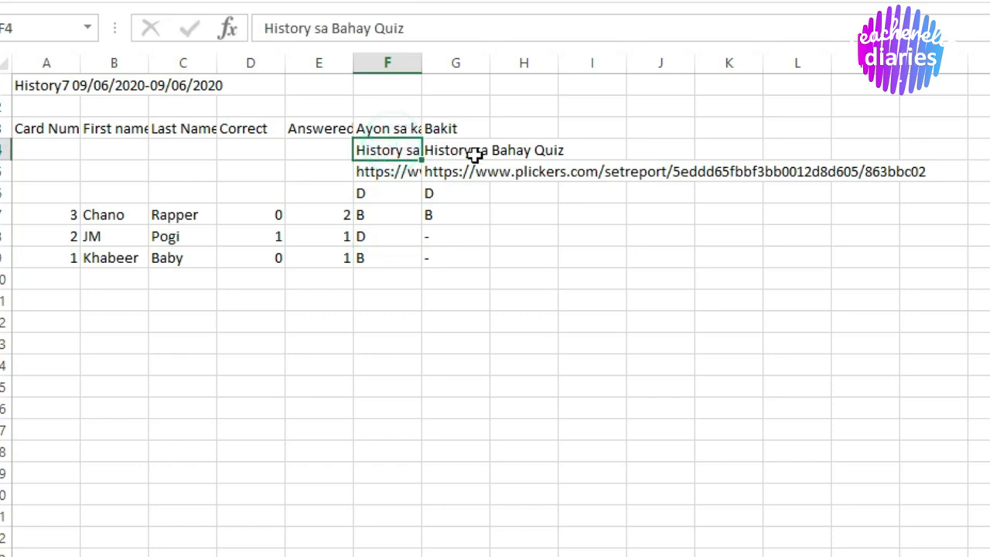
pyautogui.click(474, 153)
pyautogui.click(541, 263)
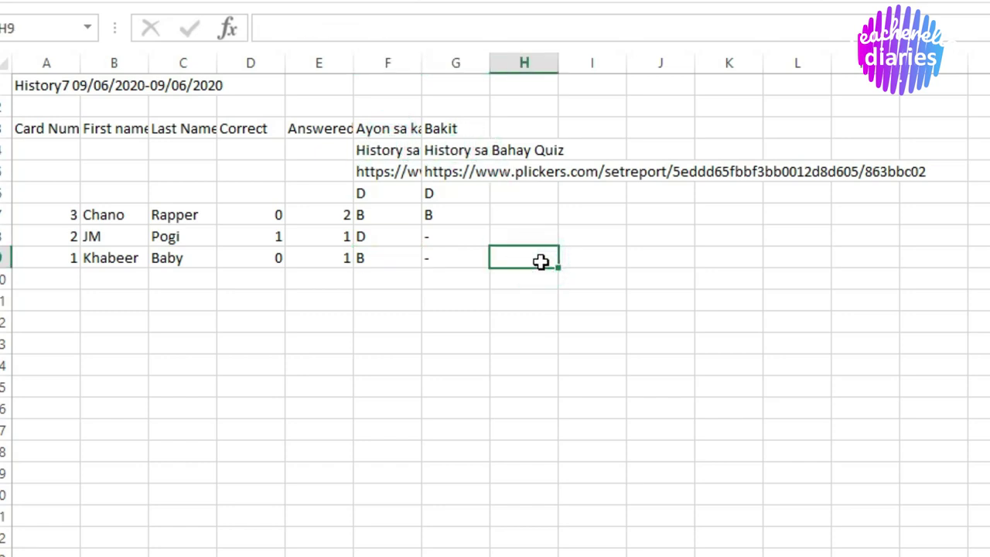
pyautogui.moveTo(251, 215); pyautogui.dragTo(251, 258)
pyautogui.click(409, 294)
pyautogui.click(266, 341)
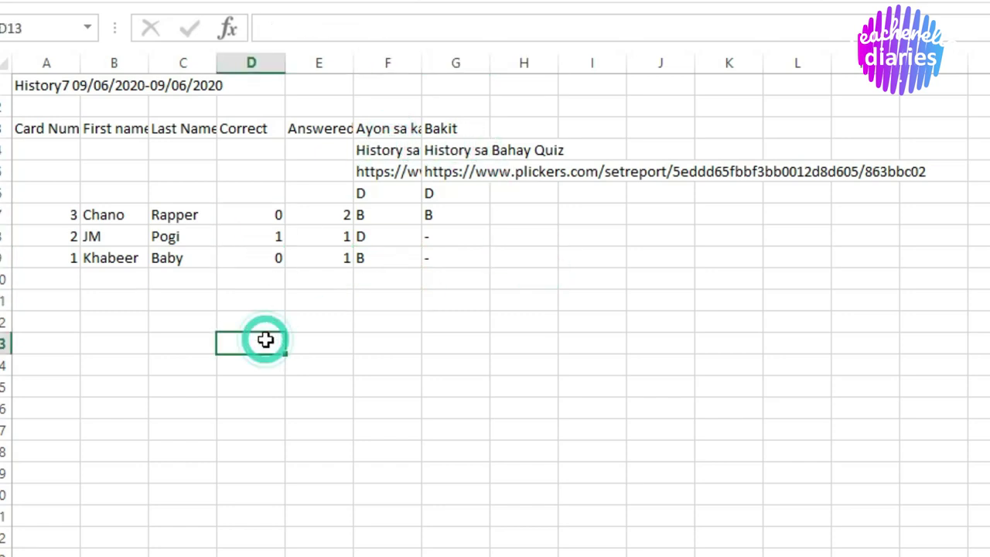
pyautogui.moveTo(253, 208); pyautogui.dragTo(251, 237)
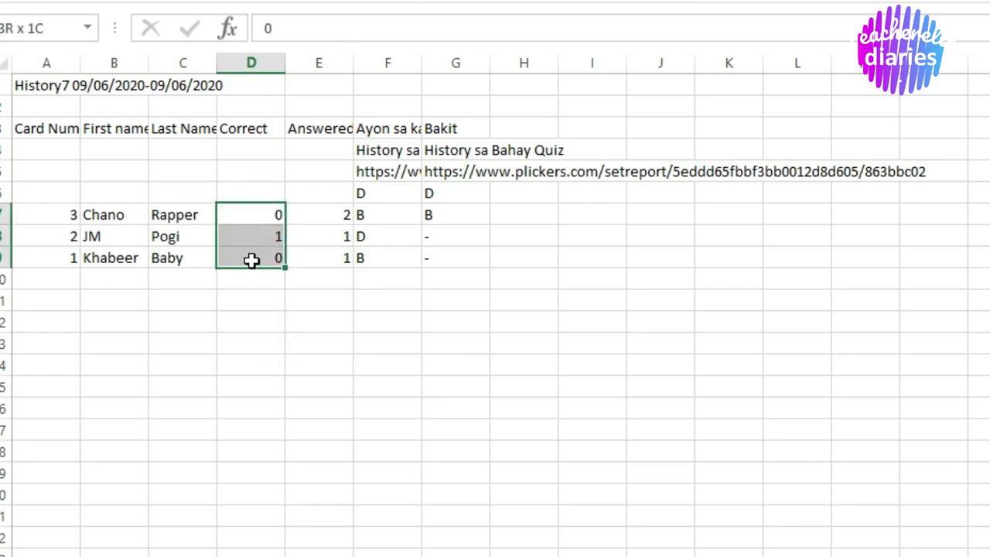
pyautogui.moveTo(251, 261); pyautogui.dragTo(252, 261)
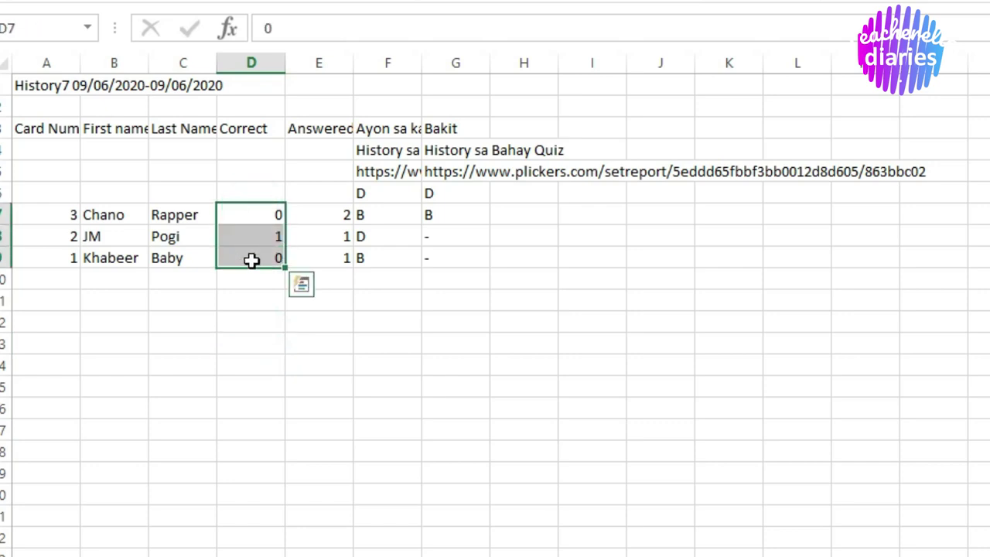